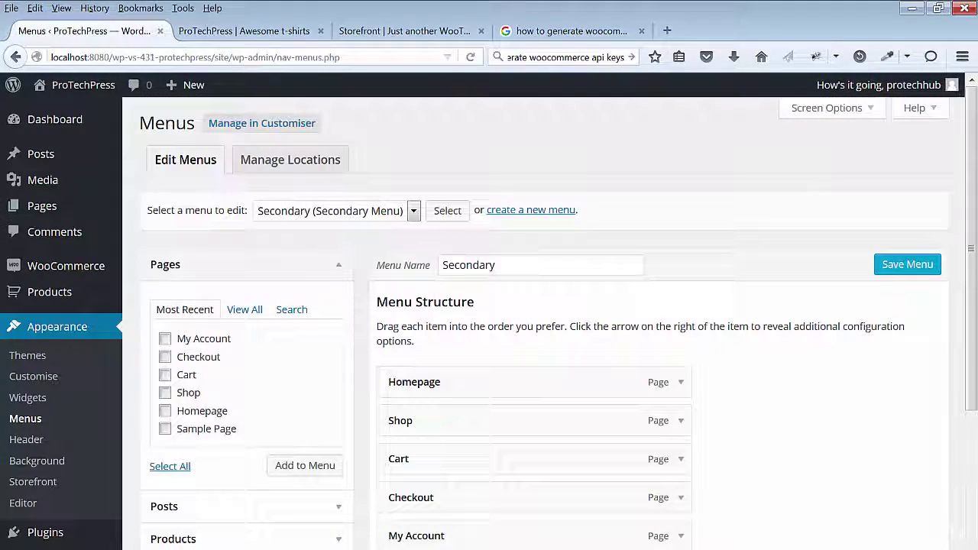
Remove Homepage and Shop from the Secondary menu and save the menu.
left_click(413, 214)
left_click(867, 356)
scroll(869, 375, "down", 3)
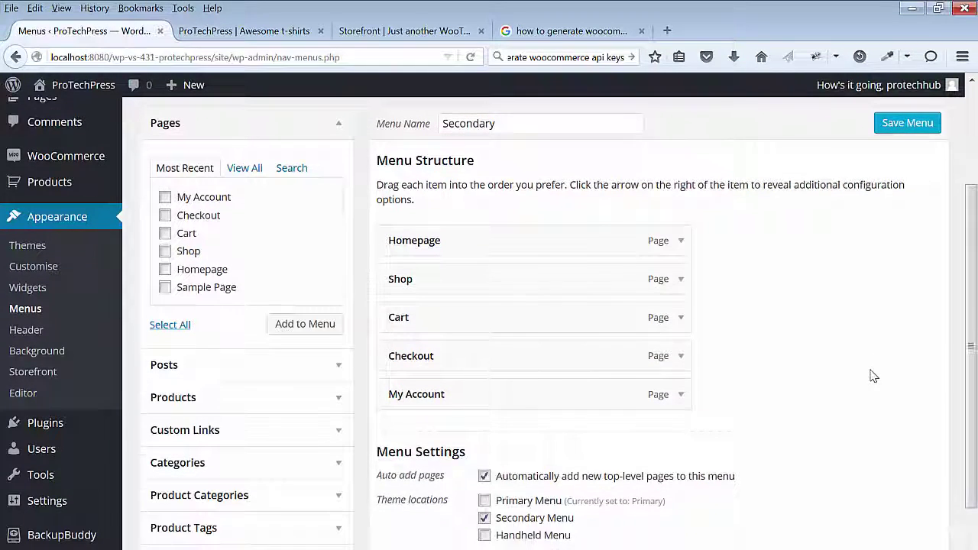
scroll(873, 376, "up", 3)
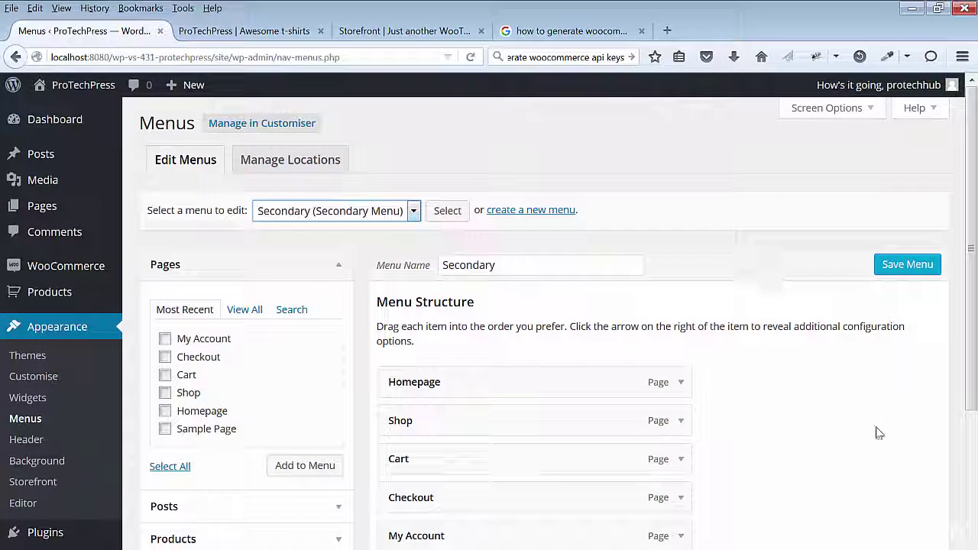
left_click(679, 384)
scroll(675, 389, "down", 2)
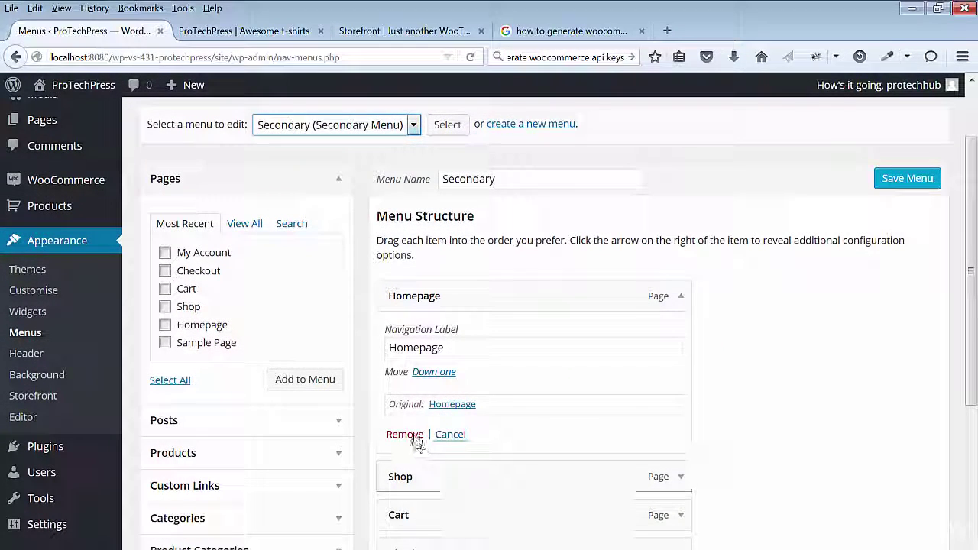
left_click(413, 437)
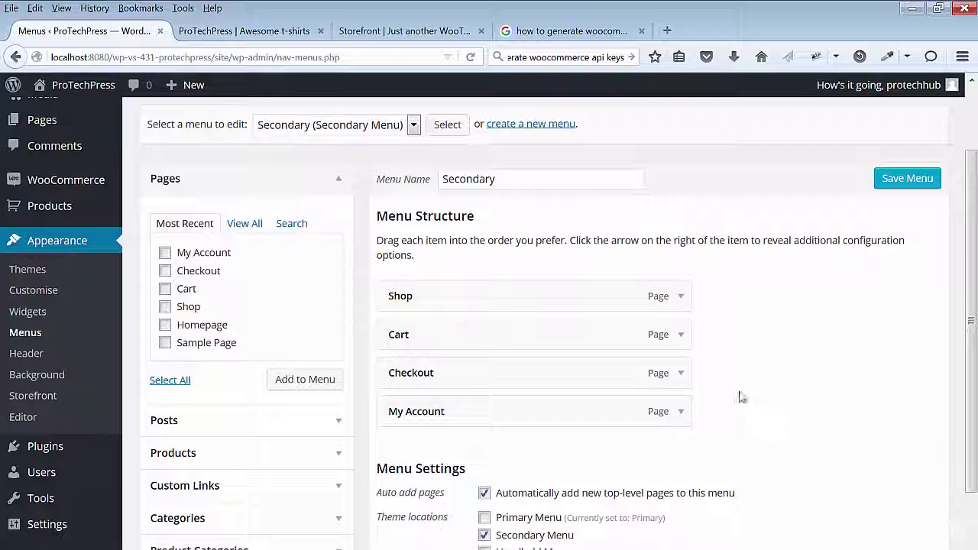
left_click(680, 297)
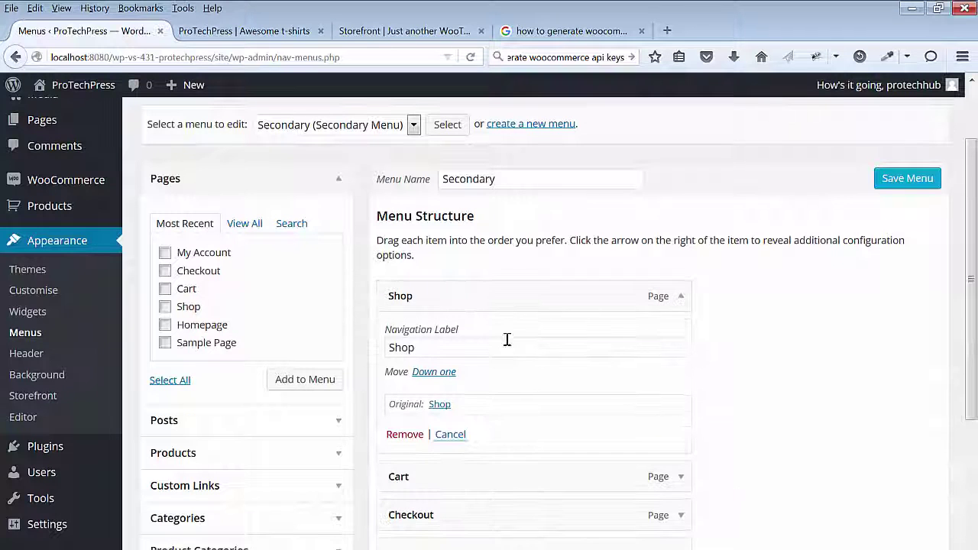
left_click(397, 437)
left_click(891, 183)
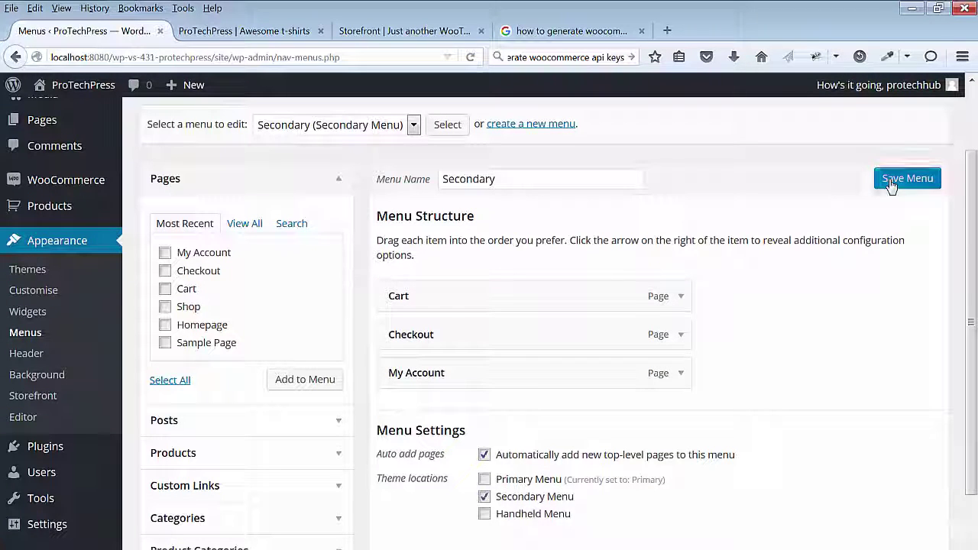
Reload the storefront homepage to check the menu links after the first change.
left_click(255, 29)
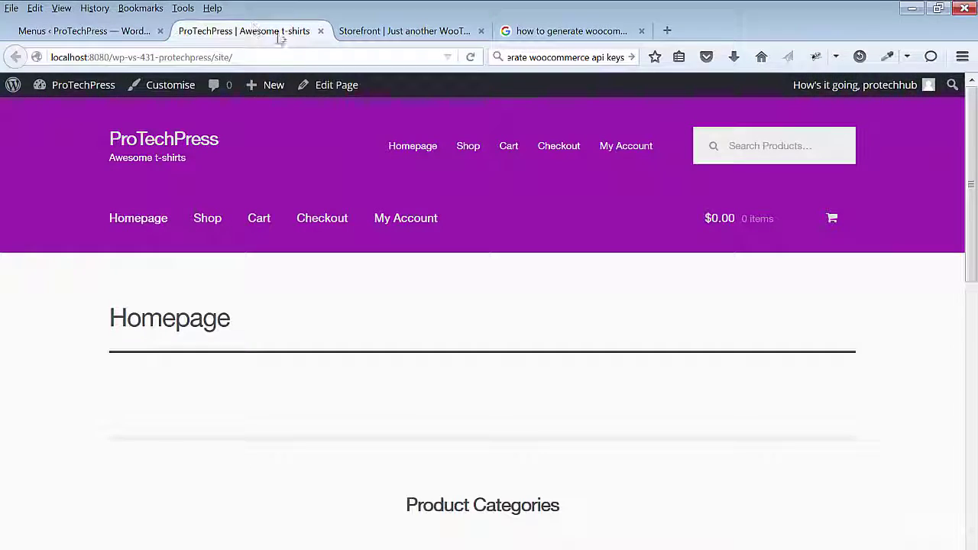
left_click(173, 141)
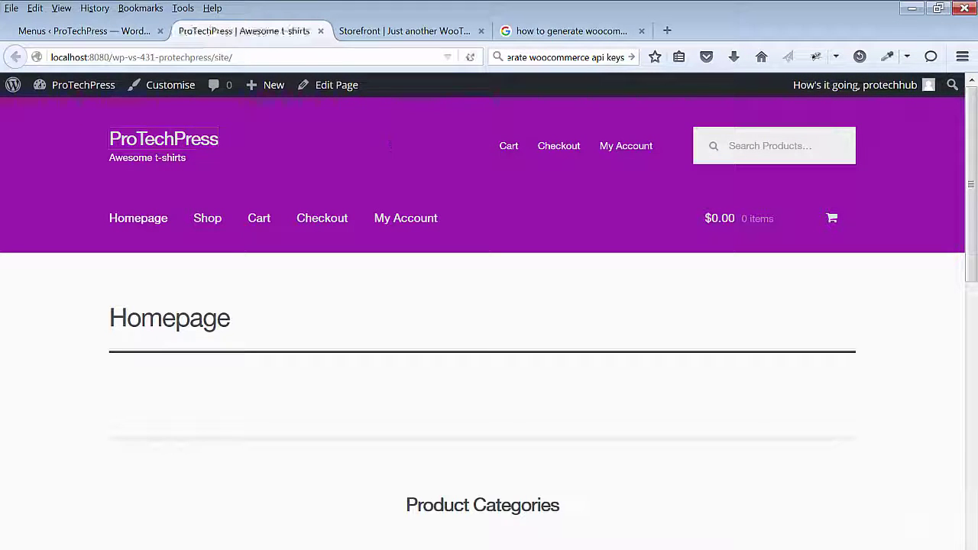
left_click(45, 32)
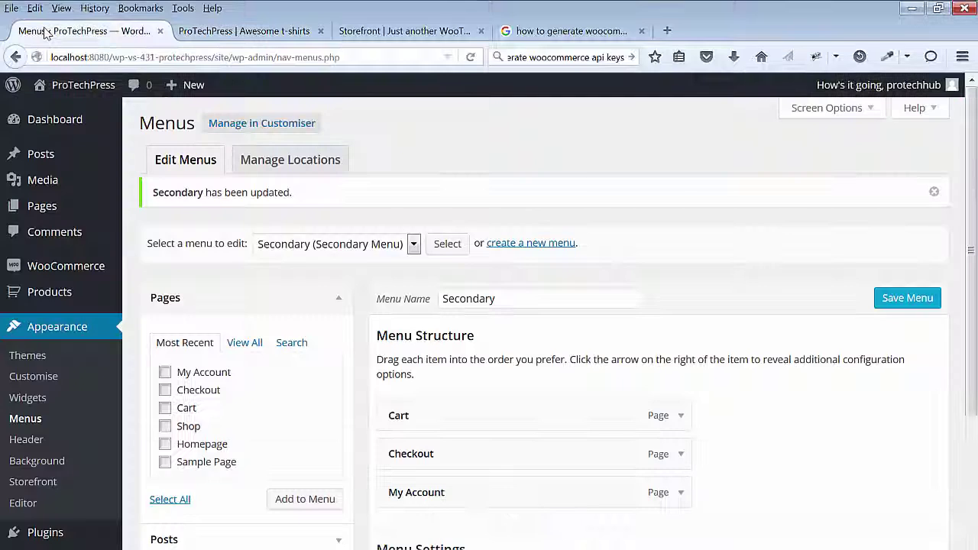
Remove Cart and Checkout from the Secondary menu and save it.
left_click(681, 416)
scroll(463, 459, "down", 3)
left_click(404, 433)
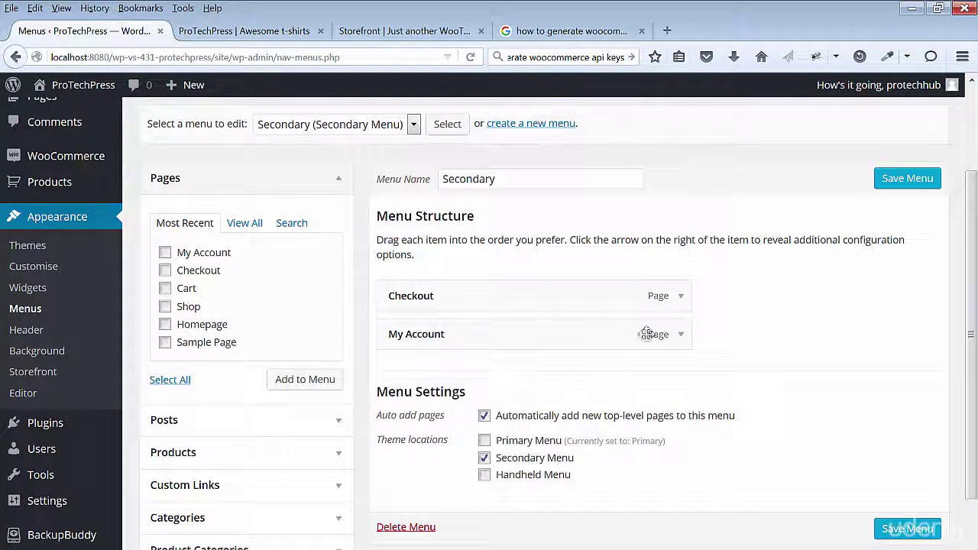
left_click(681, 297)
left_click(404, 433)
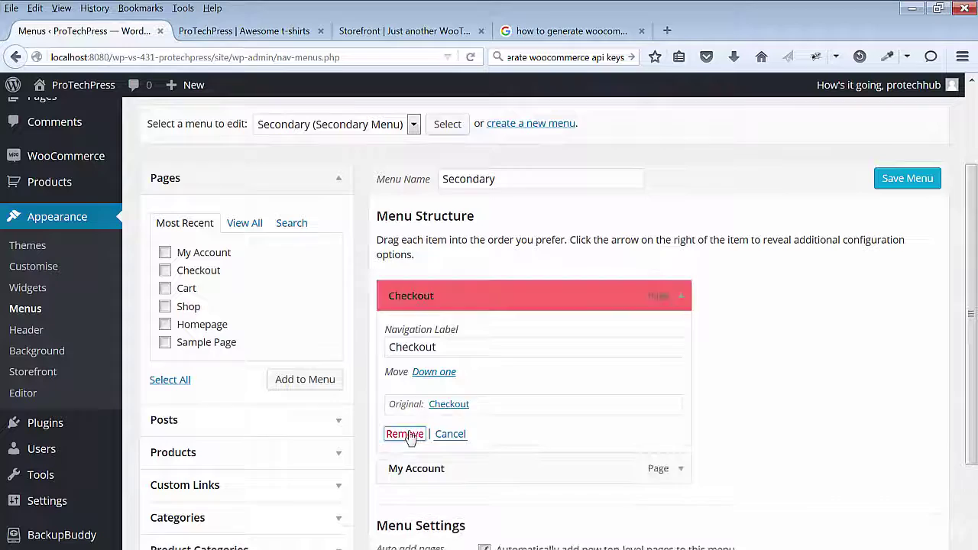
left_click(900, 180)
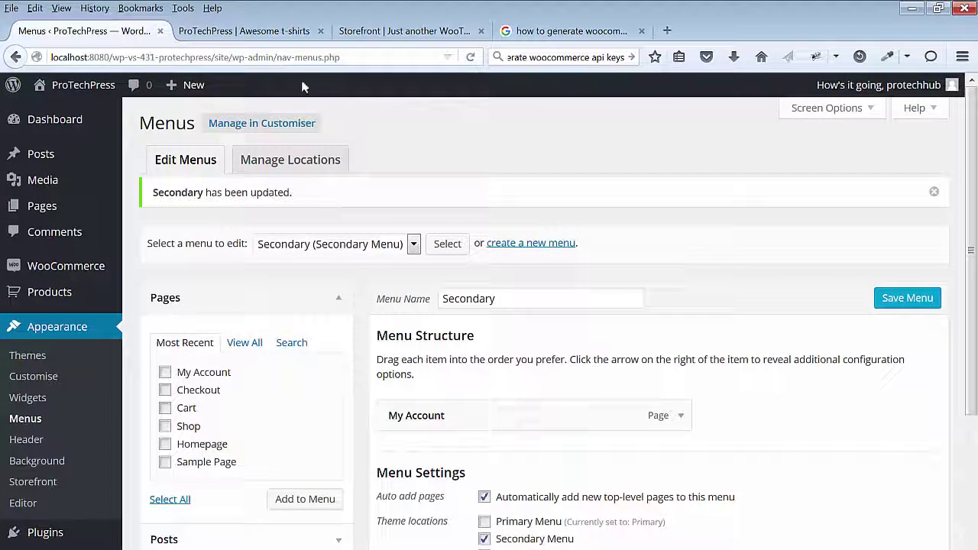
Reload the storefront to confirm the header's upper links show only My Account.
left_click(260, 32)
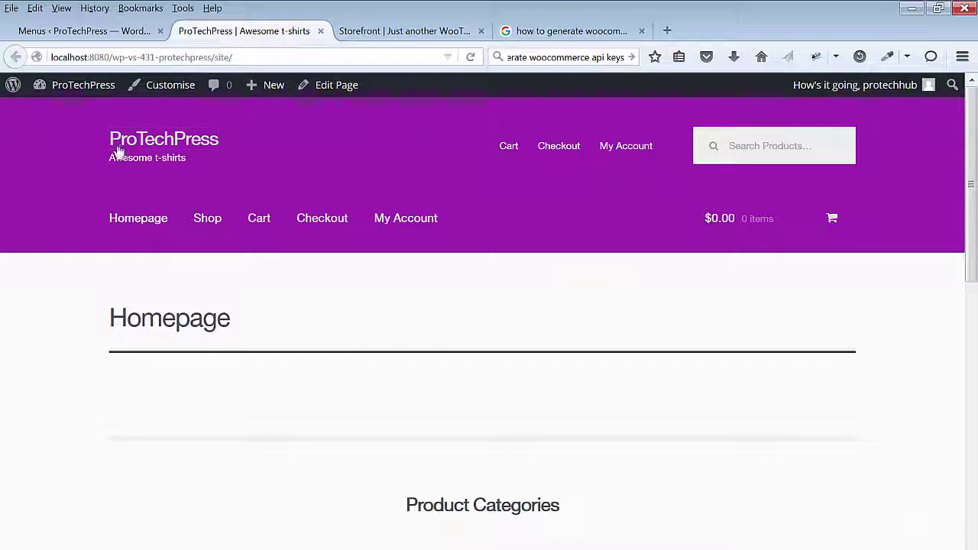
left_click(118, 145)
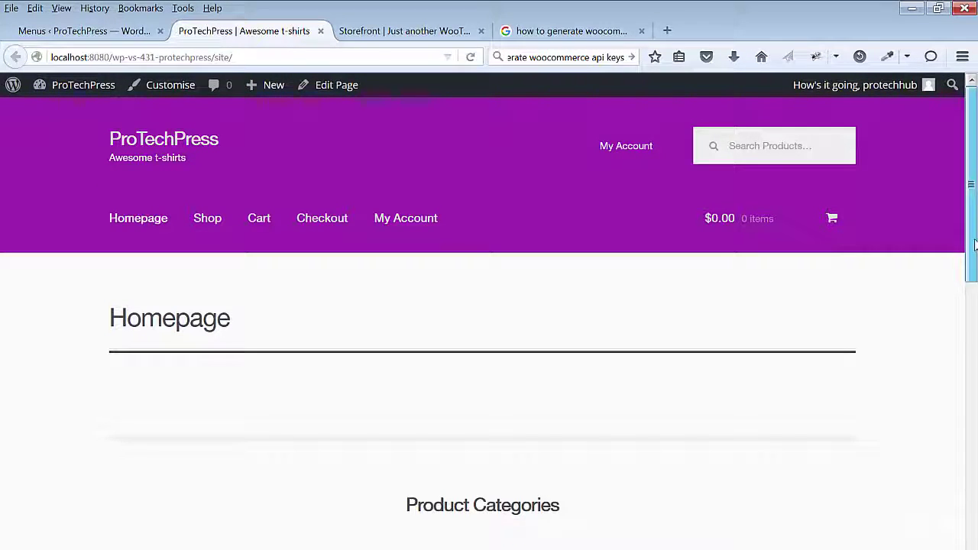
left_click_drag(976, 269, 928, 101)
left_click(88, 30)
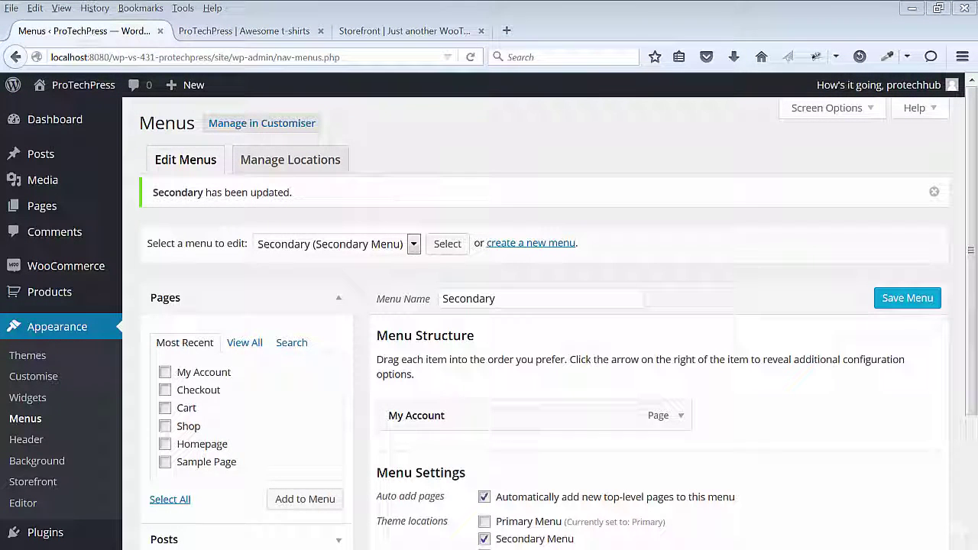
Start a new product titled Pain Cave and enter T-Shirts as a new product category.
mouse_move(50, 296)
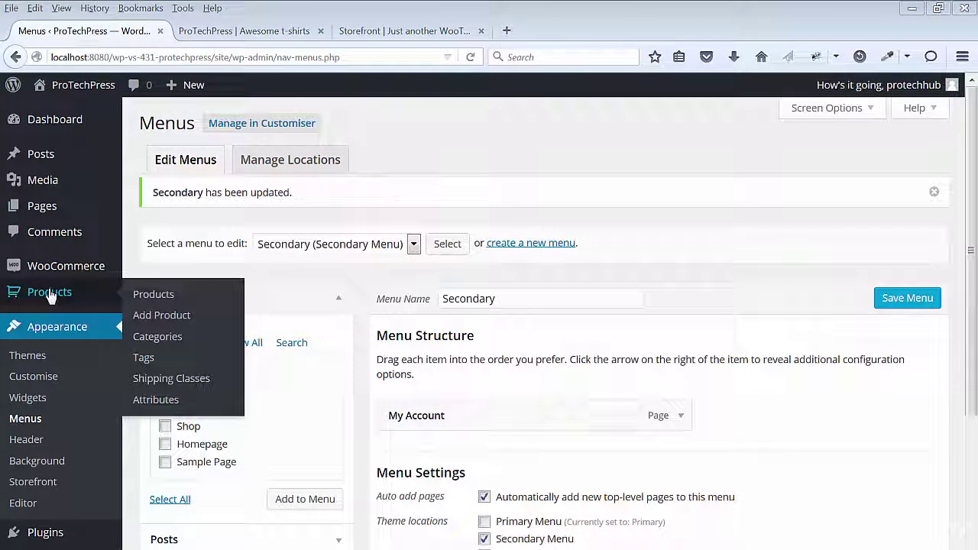
left_click(145, 315)
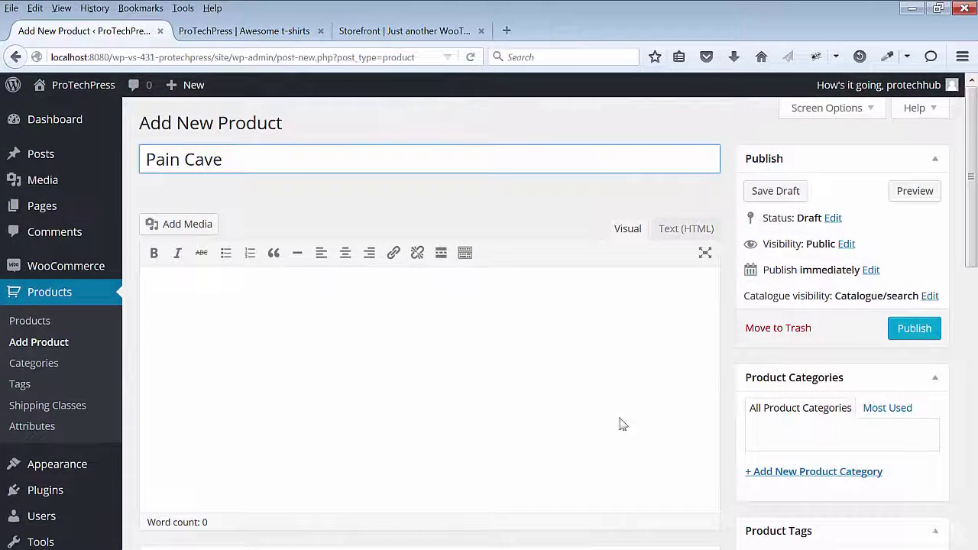
left_click(810, 475)
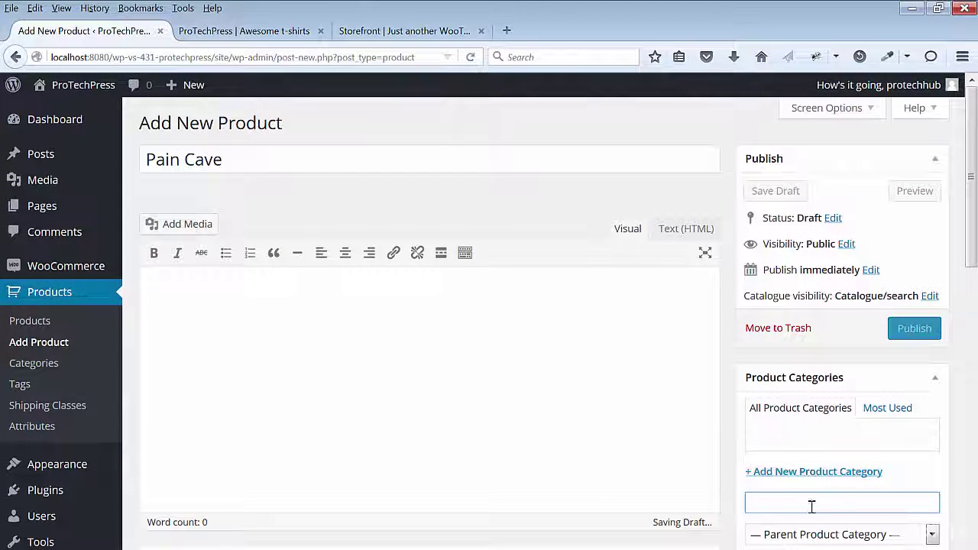
type("T")
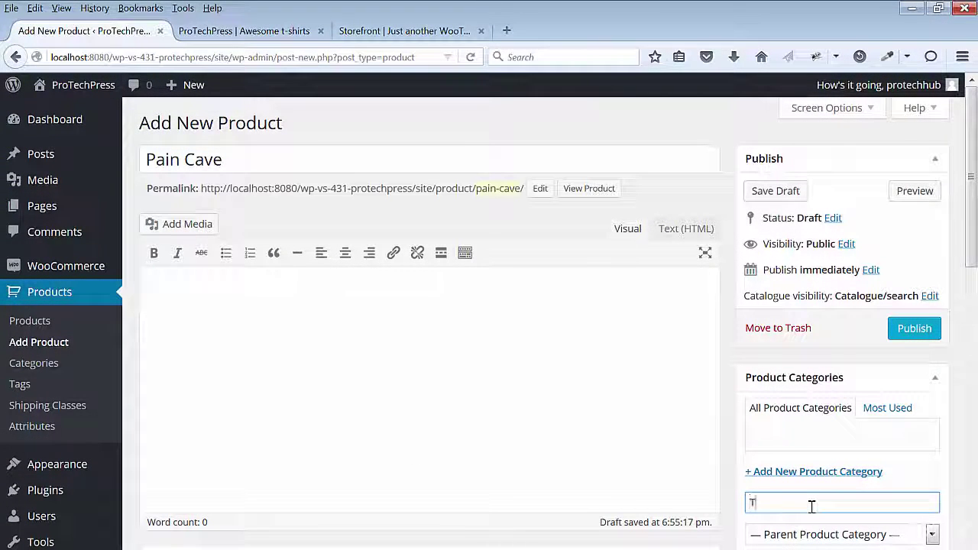
type("-Shirts")
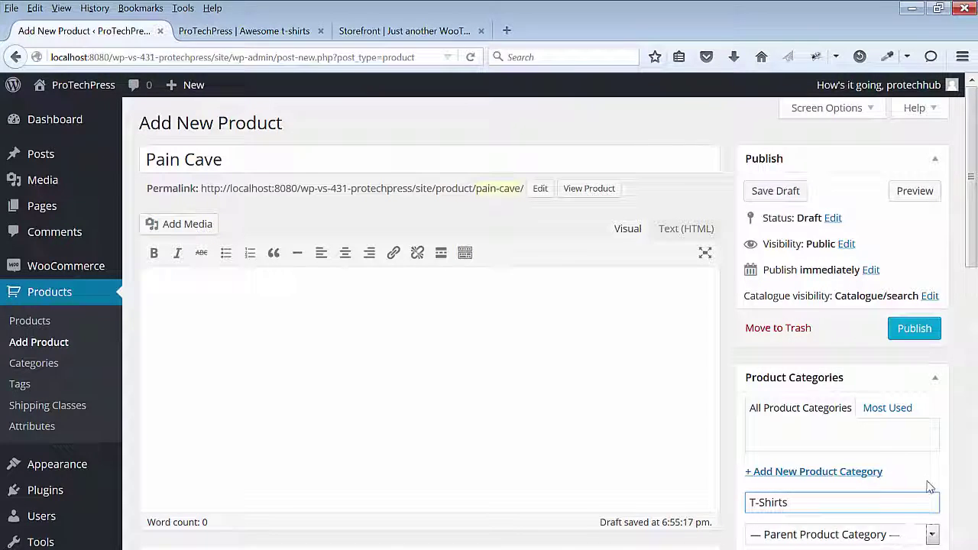
scroll(928, 484, "down", 3)
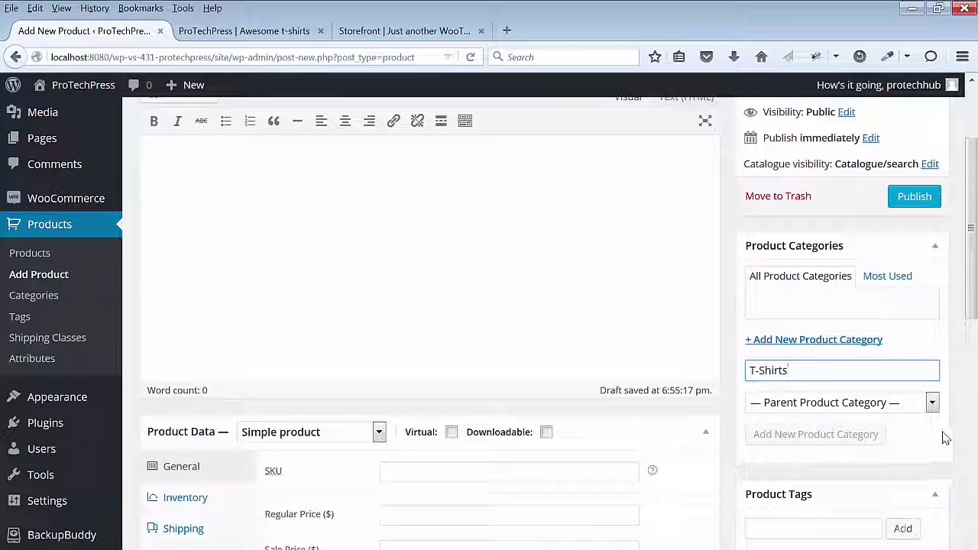
Create the T-Shirts category for the Pain Cave product.
key("Return")
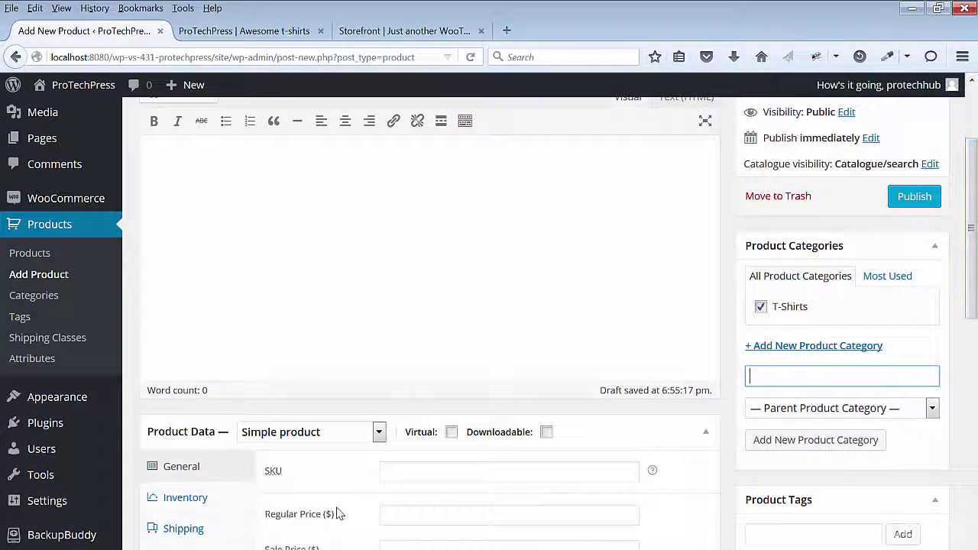
scroll(338, 514, "down", 3)
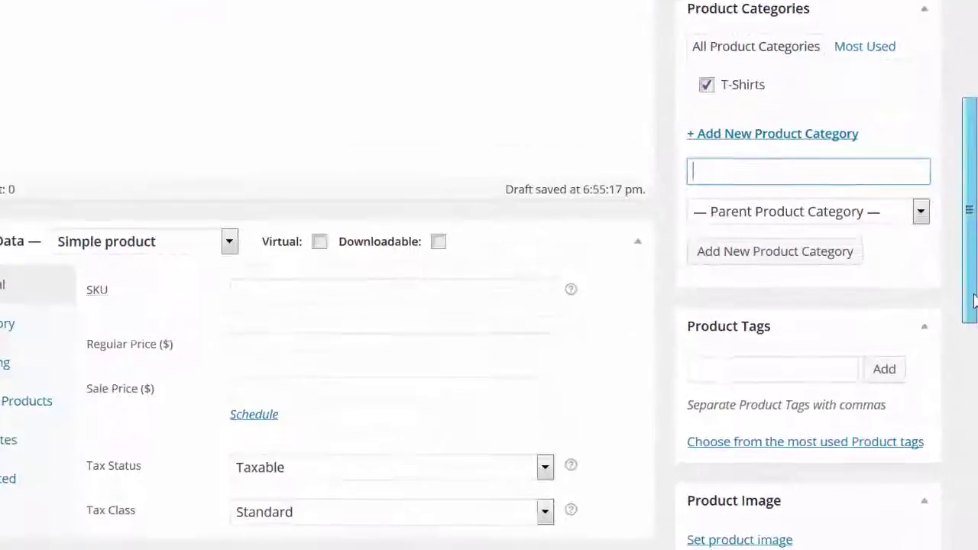
scroll(974, 300, "down", 3)
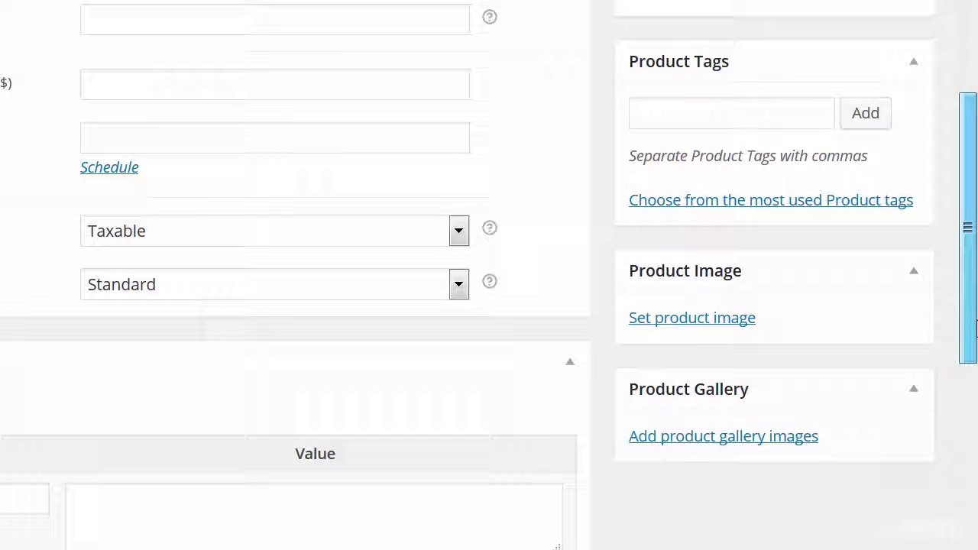
Upload gildan__black_mockup_paincave.png, label it 'Pain Cave t-shirt', and set it as product image.
left_click(732, 319)
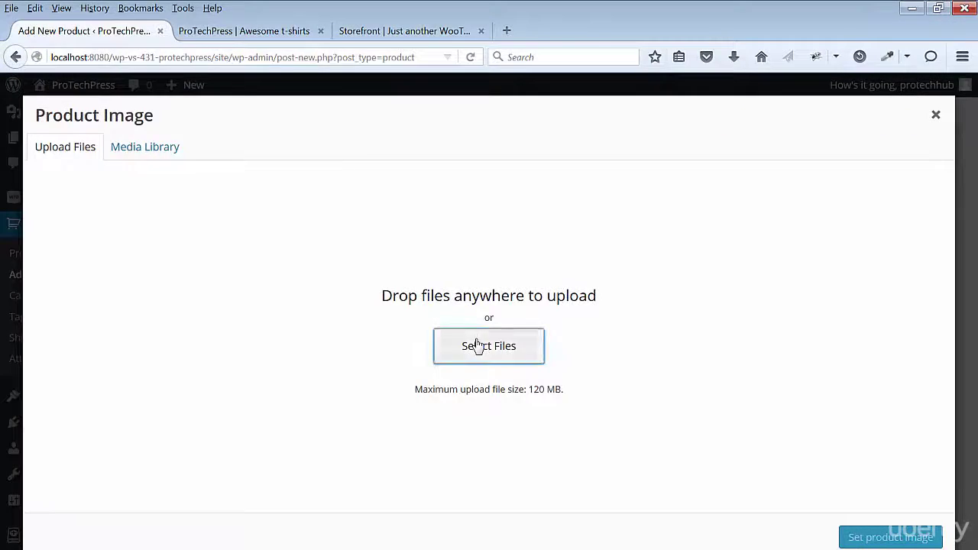
left_click(476, 347)
left_click(489, 182)
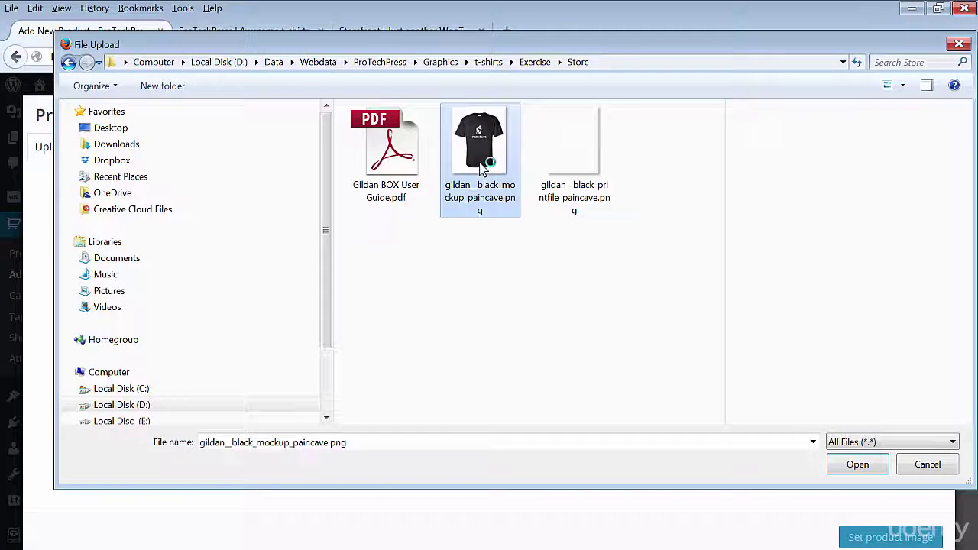
left_click(858, 465)
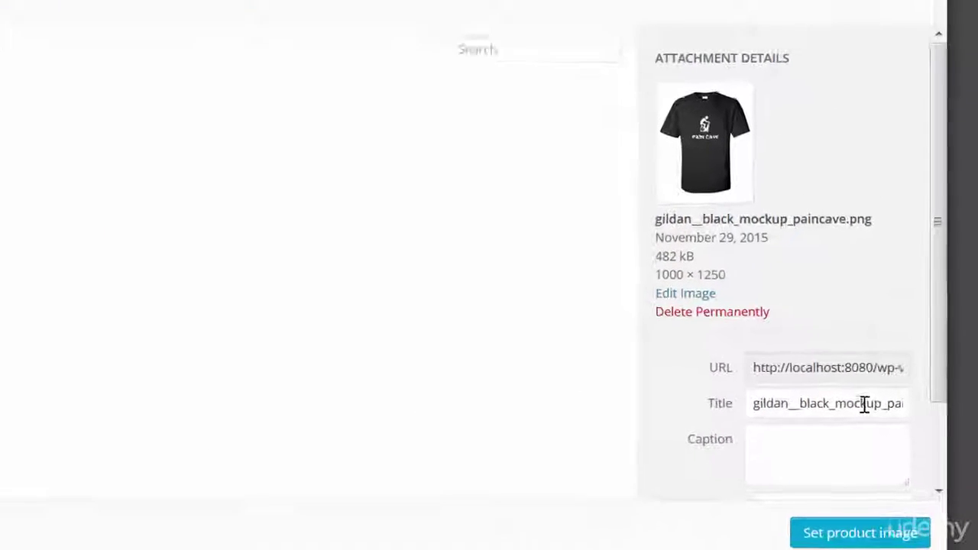
type("Pain Cave t-shirt")
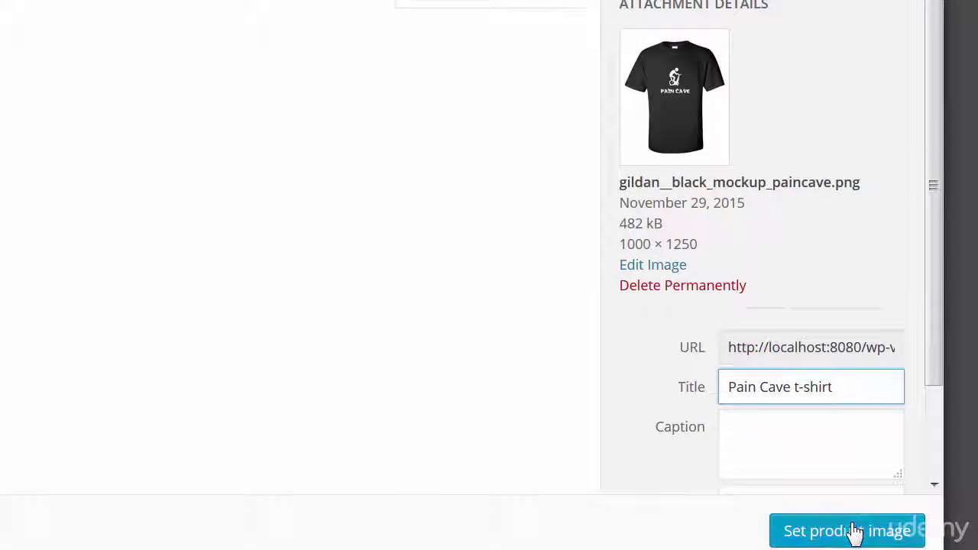
left_click(792, 531)
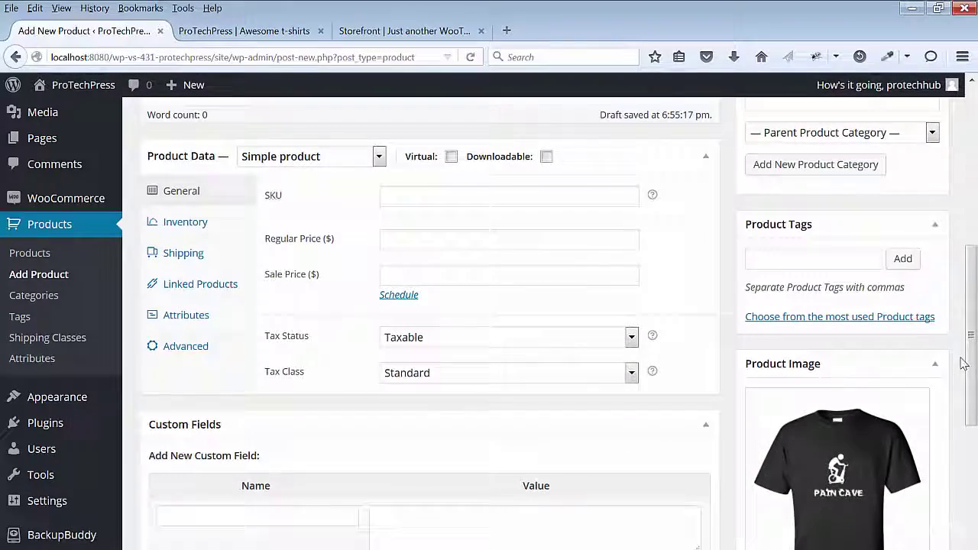
Make Pain Cave a variable product with SKU pain-cave-t-shirt.
scroll(428, 321, "down", 2)
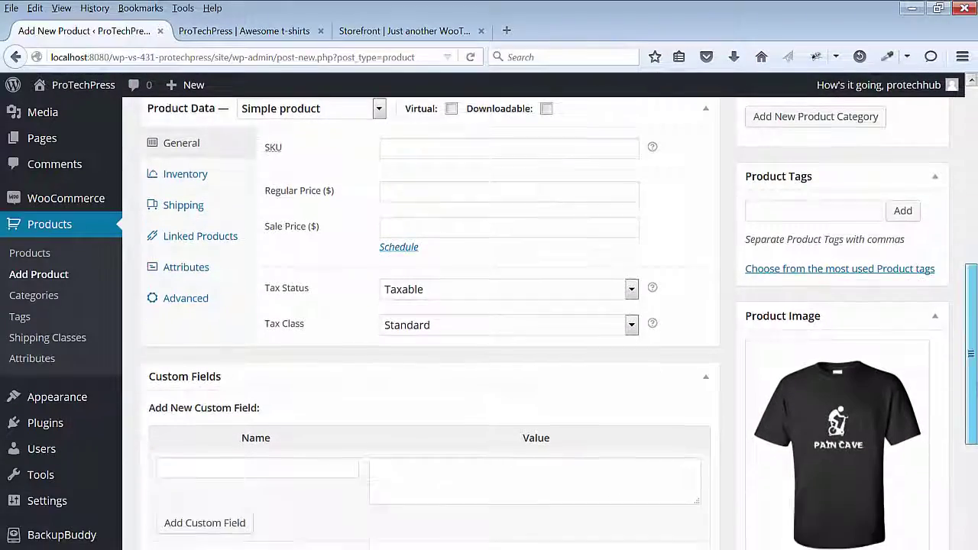
scroll(428, 321, "up", 5)
scroll(428, 321, "down", 1)
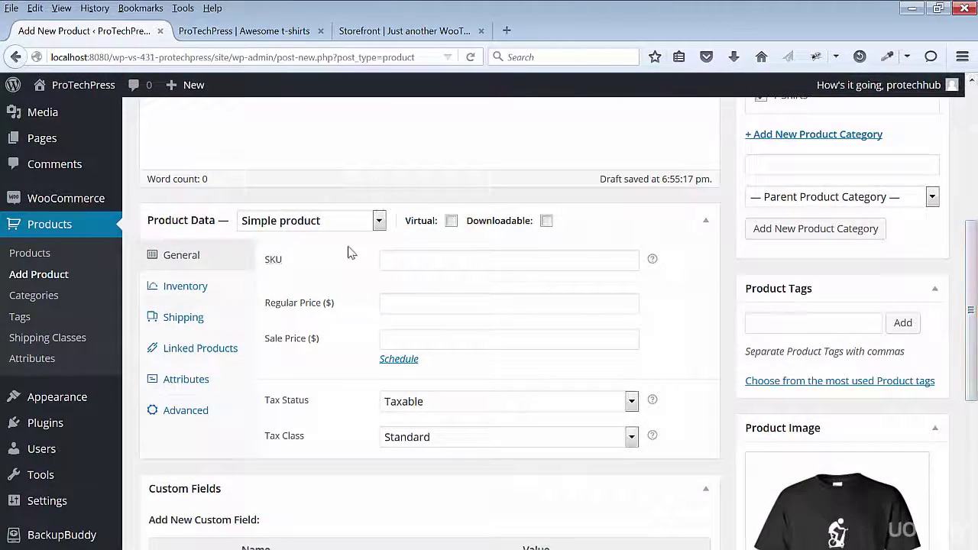
left_click(379, 221)
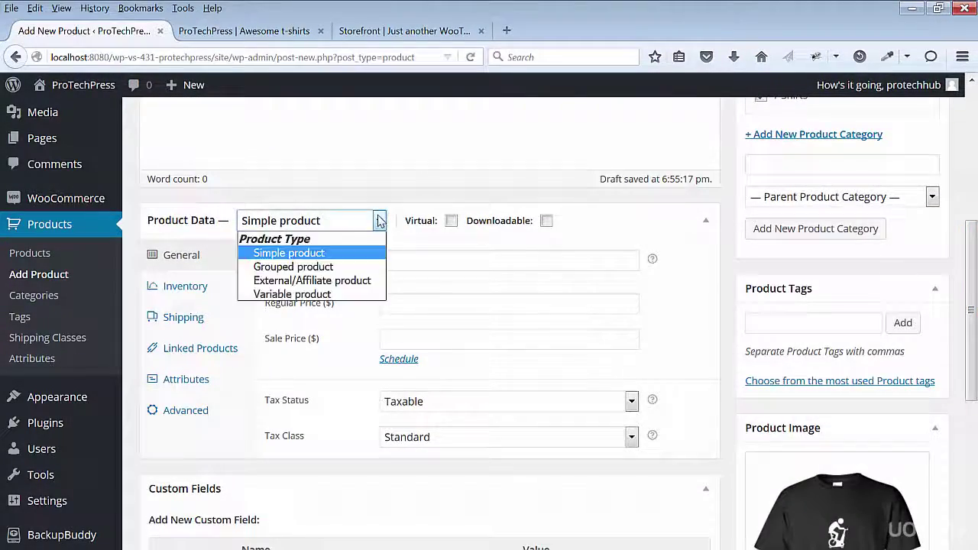
left_click(327, 296)
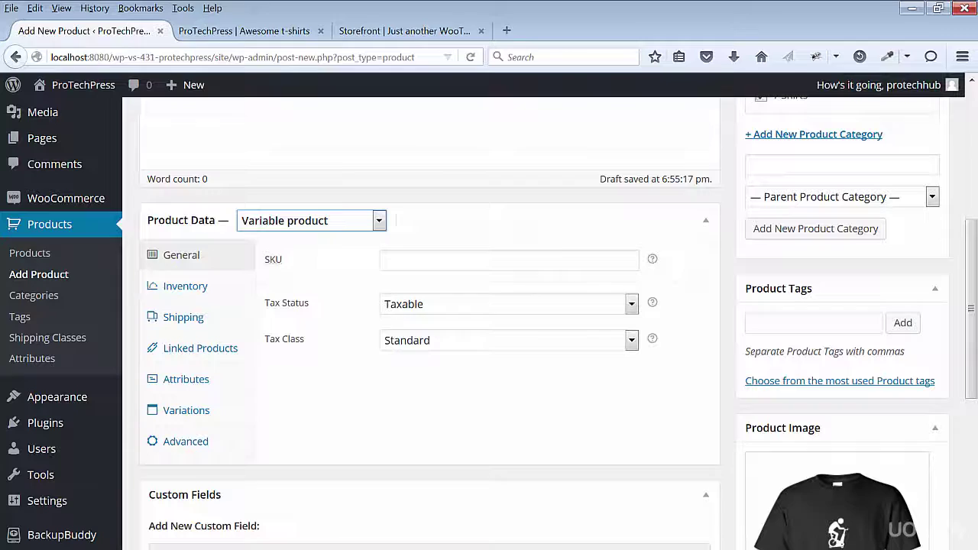
left_click(430, 263)
type("pain-cave-t-shirt")
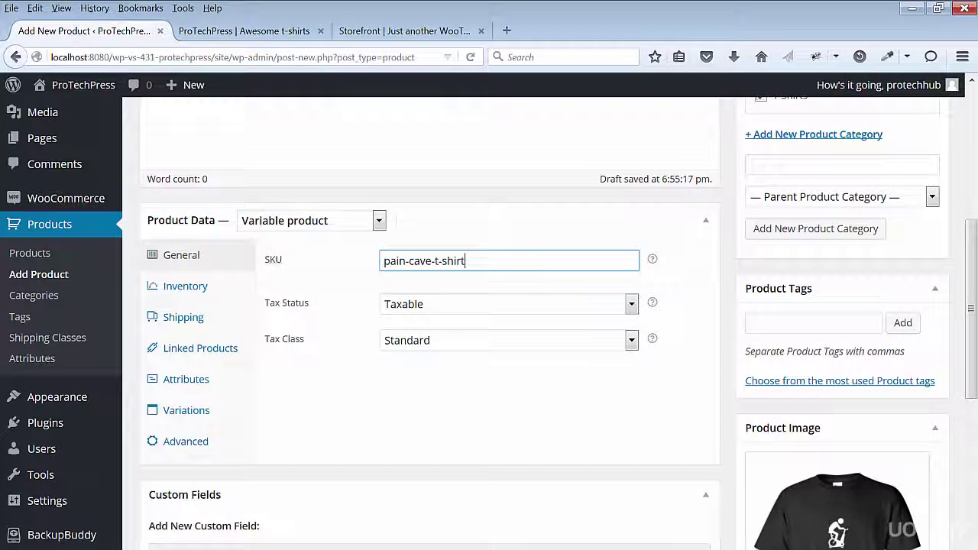
Try publishing the product, then save it as a draft instead.
scroll(917, 324, "up", 8)
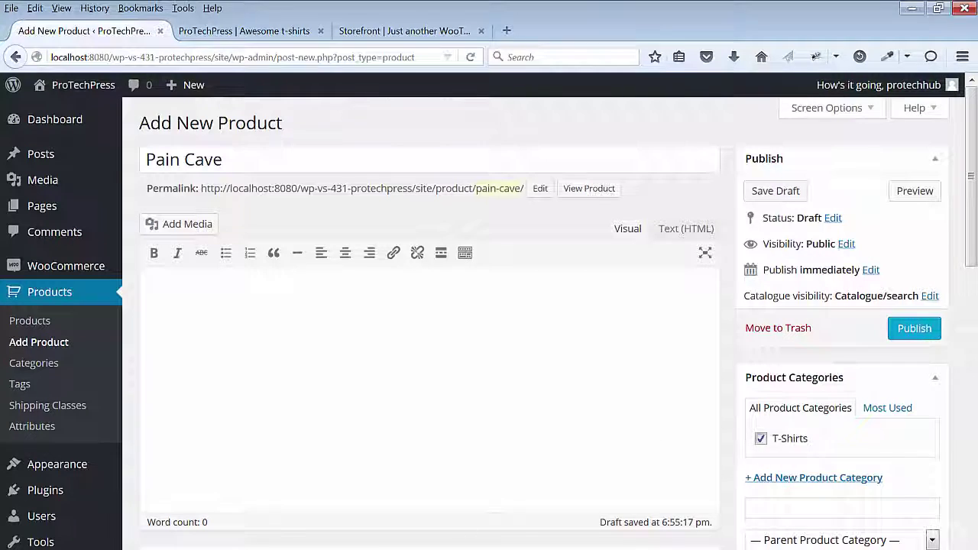
scroll(764, 382, "down", 1)
left_click(911, 279)
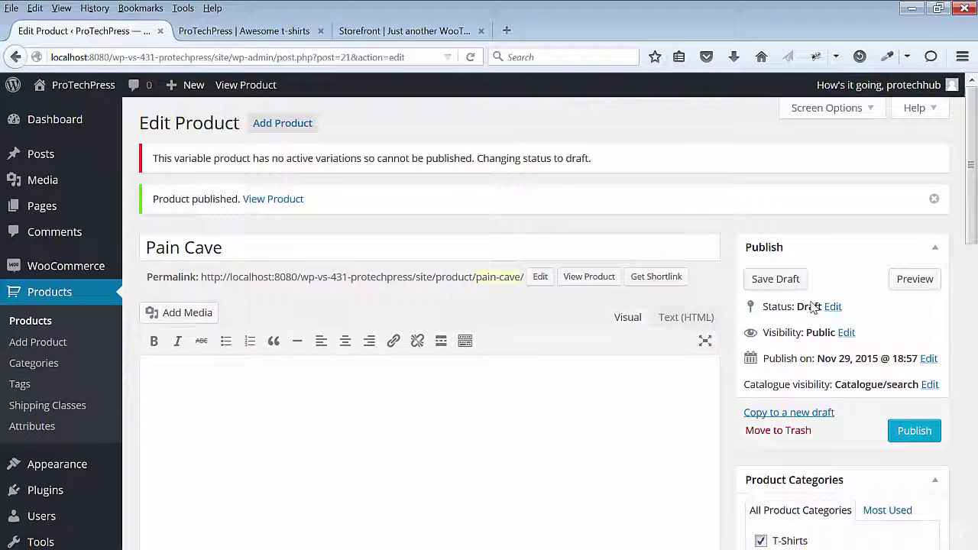
left_click(778, 281)
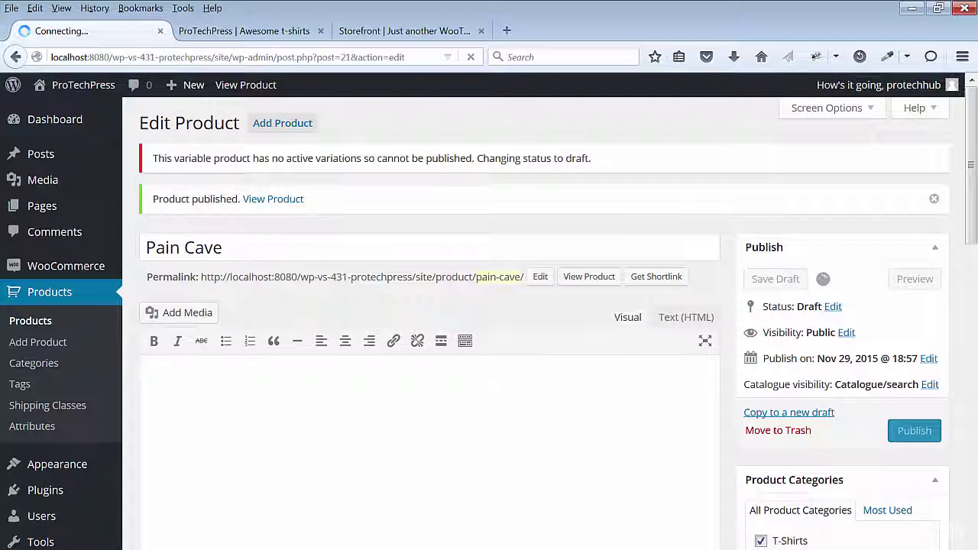
Add a custom Size attribute with values Small | Medium | Large | XL and save it.
scroll(428, 305, "down", 10)
left_click(200, 276)
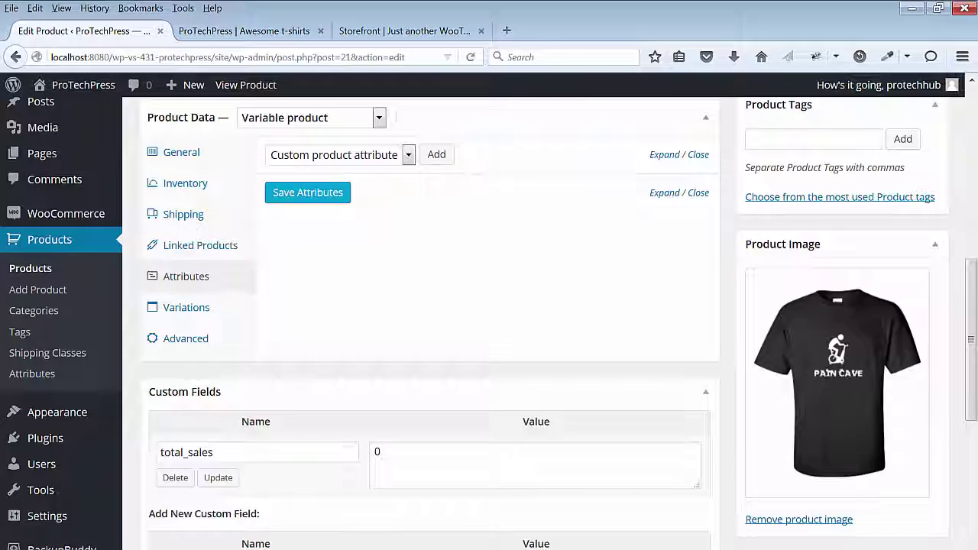
scroll(428, 306, "up", 2)
left_click(408, 248)
left_click(405, 257)
left_click(437, 254)
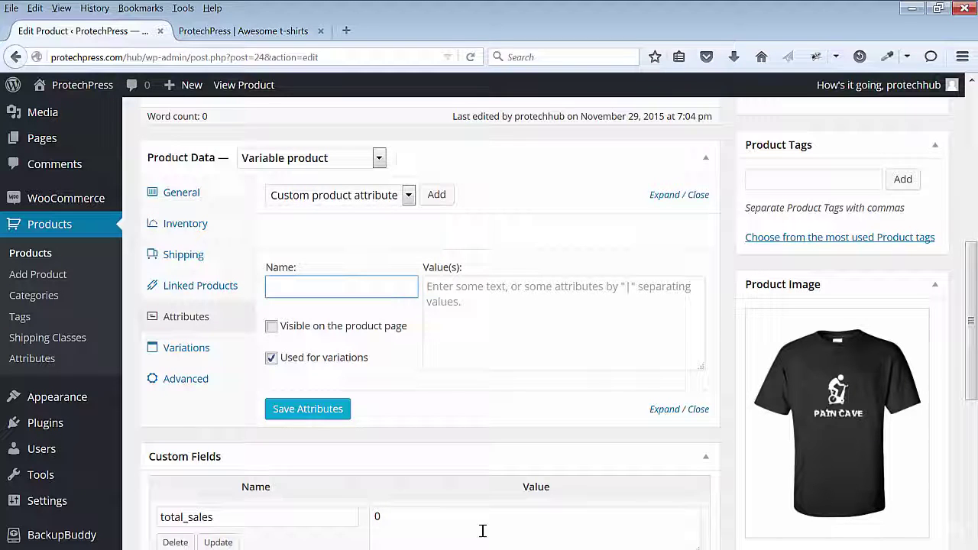
key("Tab")
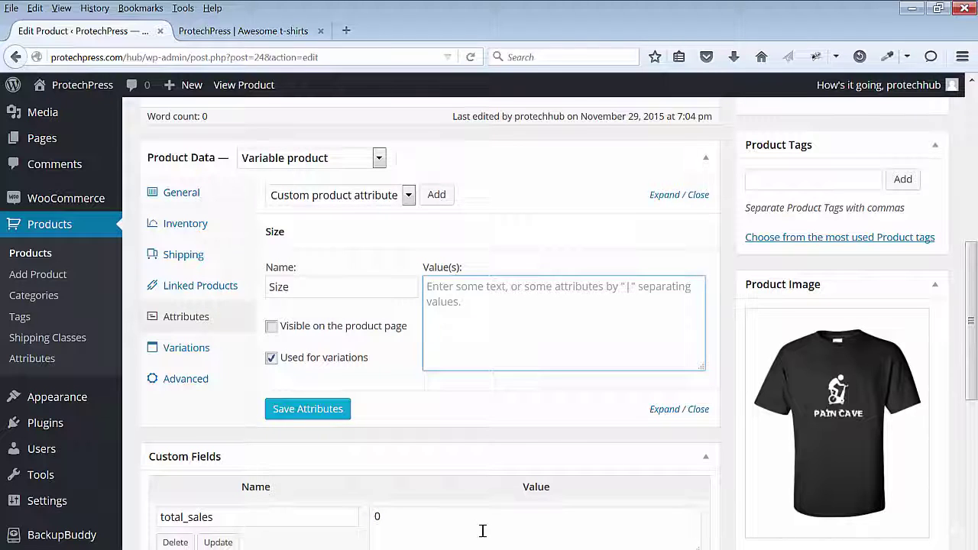
type("Small | Medium | Large | XL")
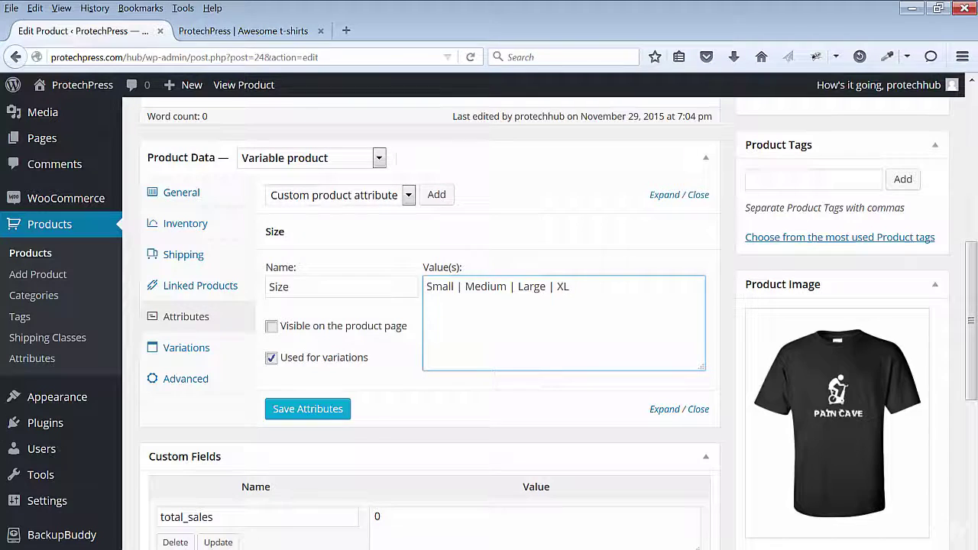
left_click(334, 411)
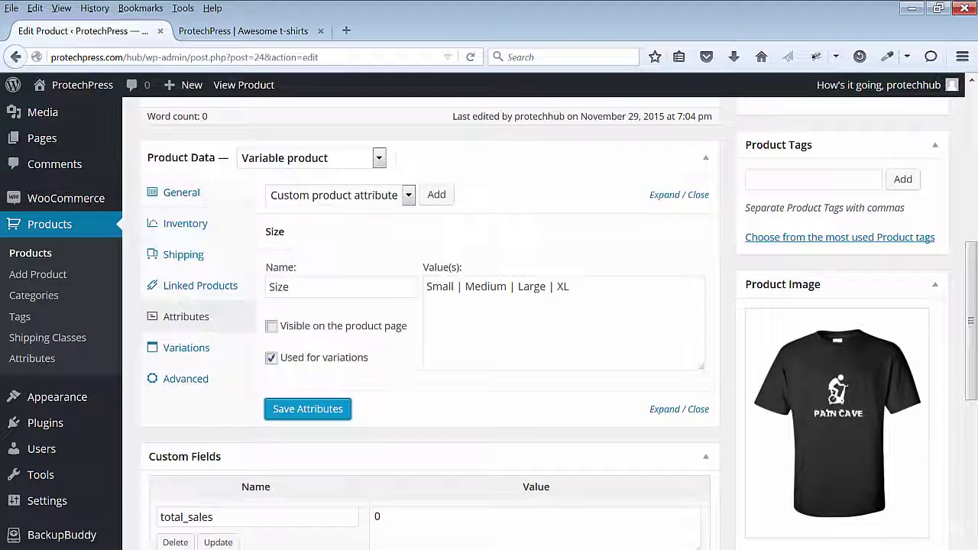
Generate variations from all attributes, confirming the prompts so four size variations are added.
left_click(186, 348)
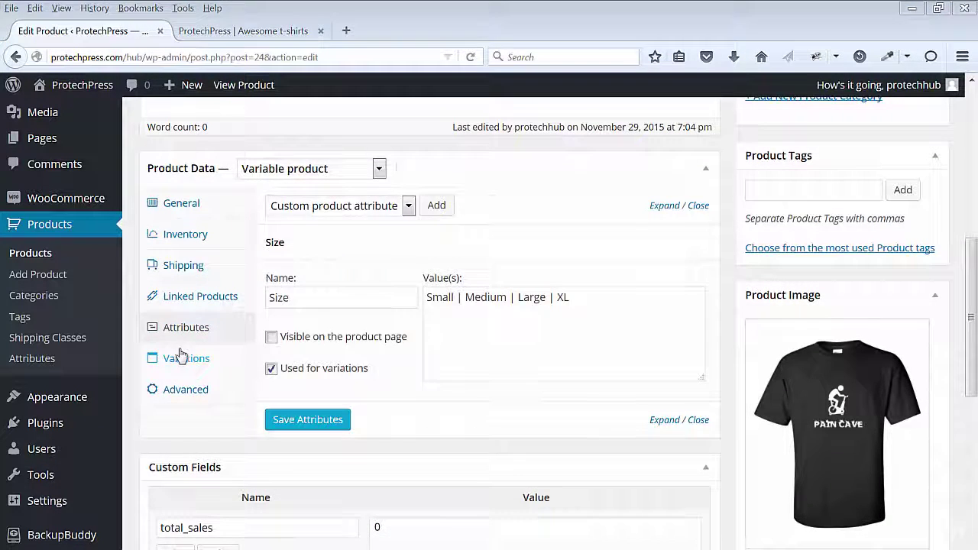
left_click(185, 356)
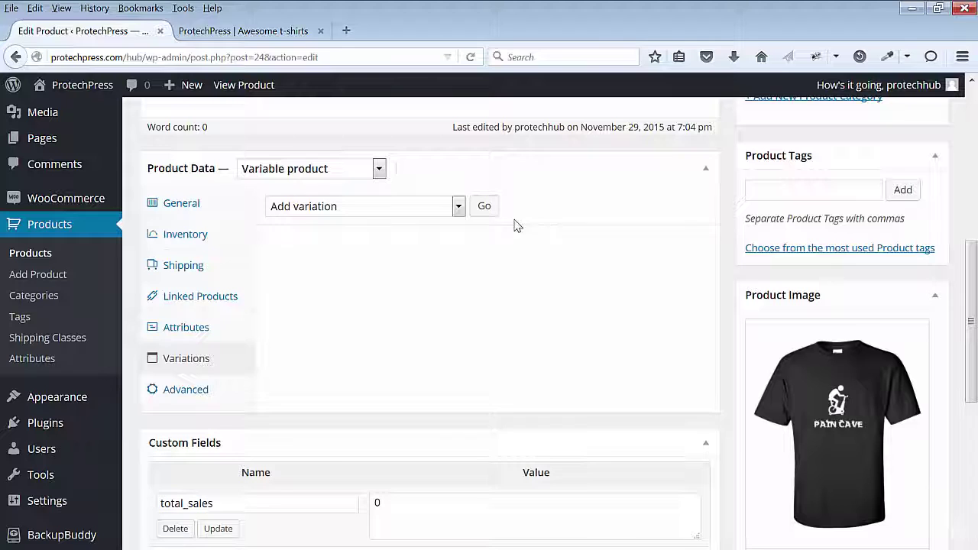
left_click(458, 206)
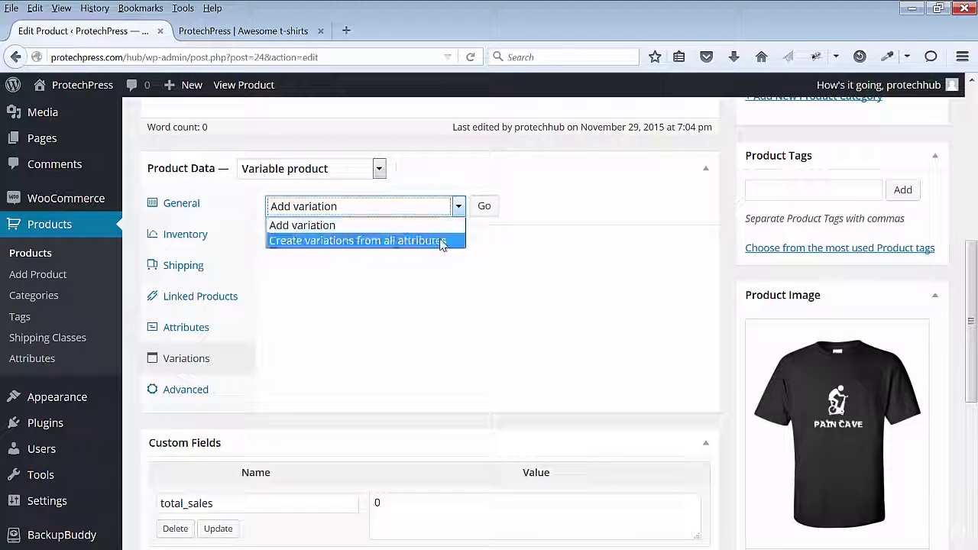
left_click(442, 241)
left_click(485, 205)
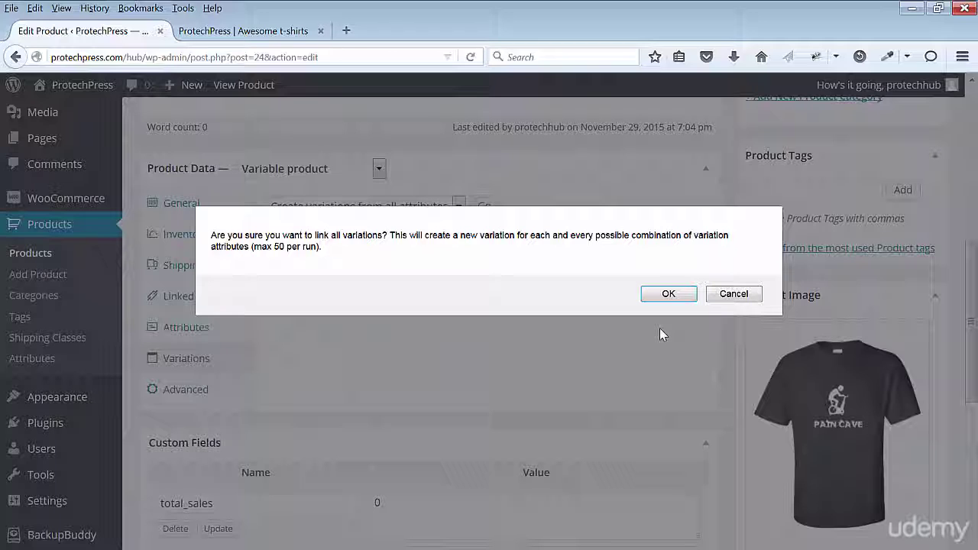
left_click(668, 293)
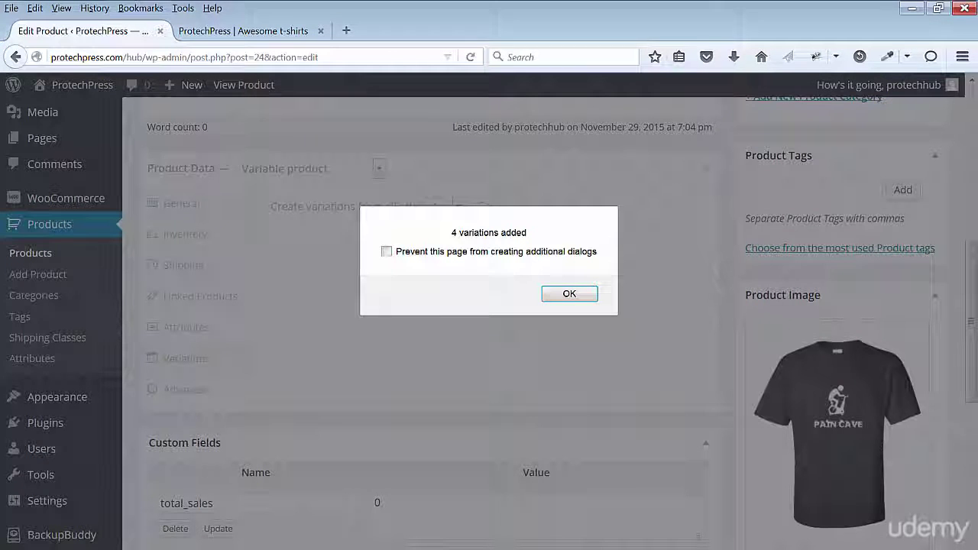
left_click(573, 295)
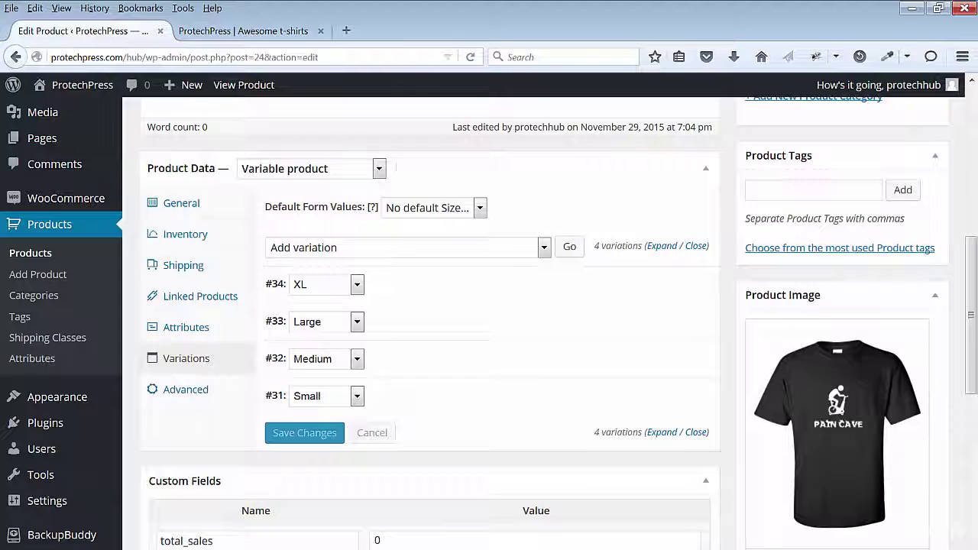
Set variation #34 to Small and open its regular price field.
left_click(357, 284)
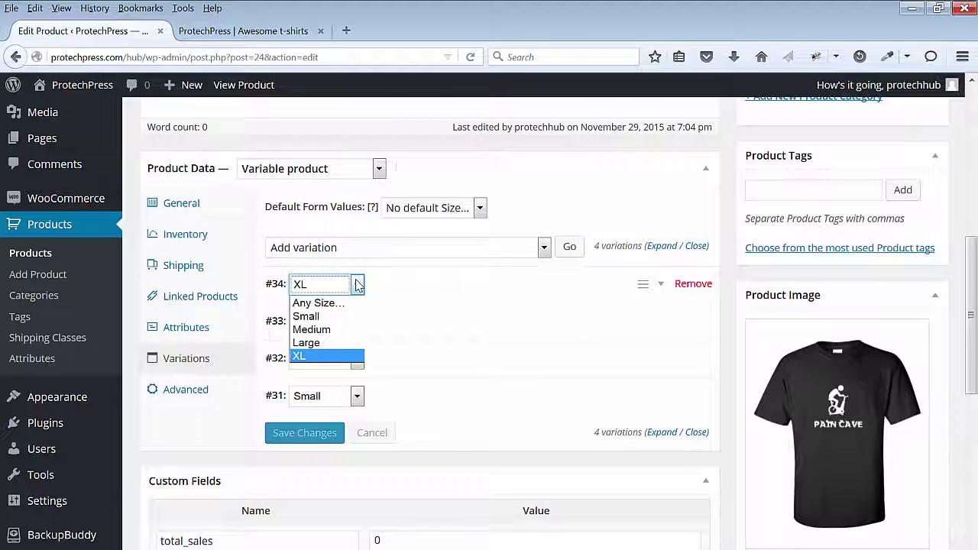
left_click(336, 316)
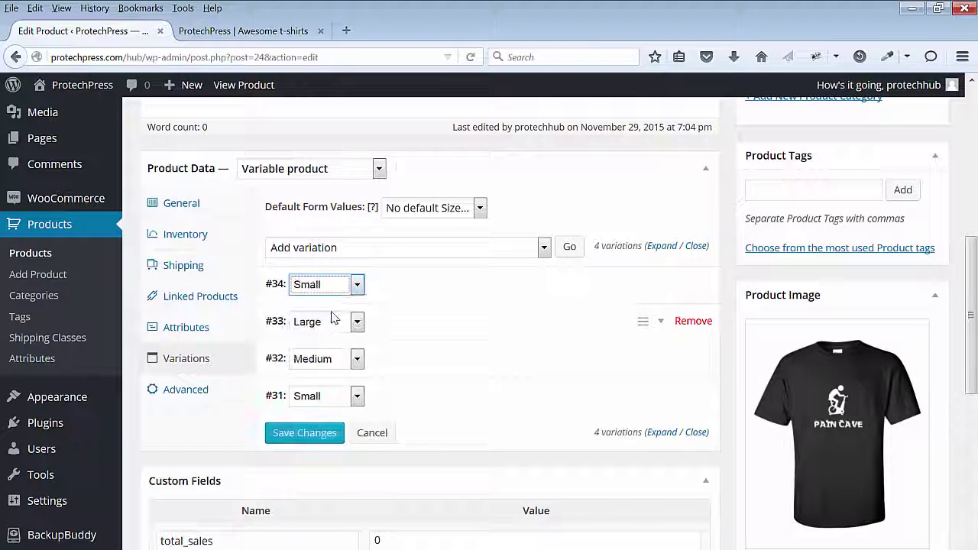
left_click(436, 279)
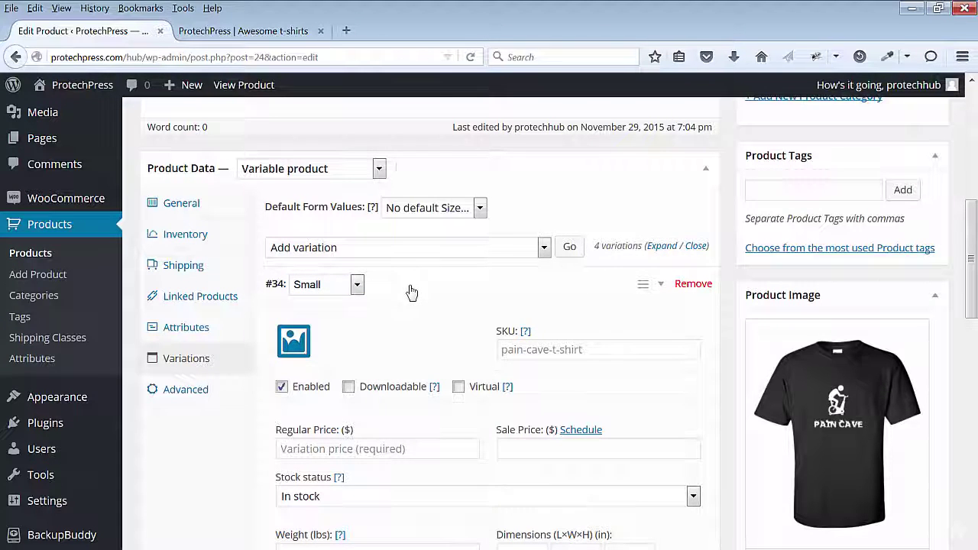
scroll(408, 321, "down", 2)
left_click(405, 382)
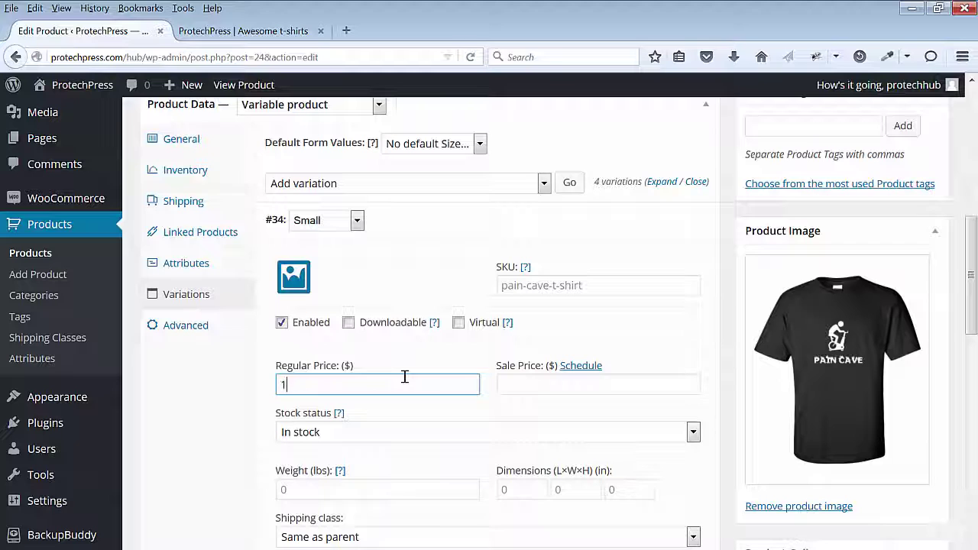
scroll(427, 426, "down", 5)
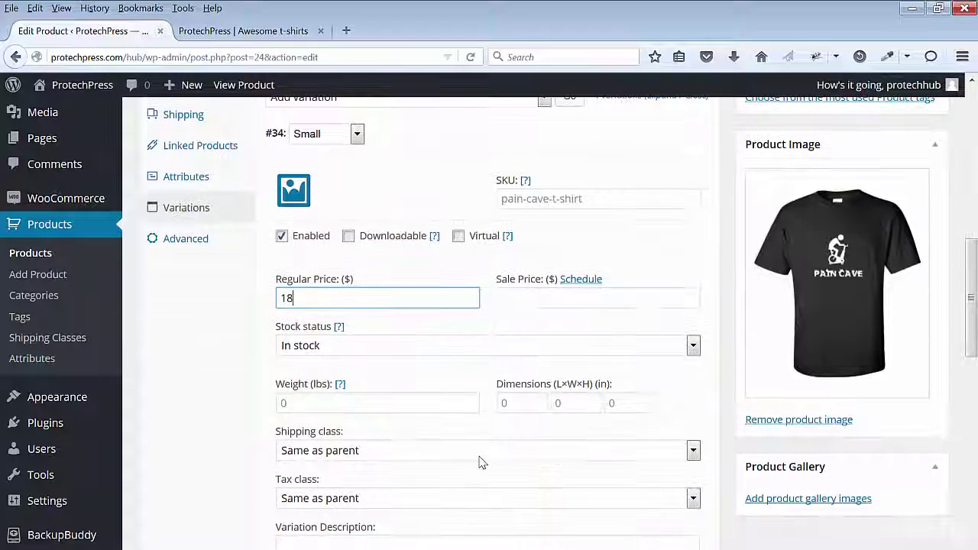
scroll(484, 447, "down", 4)
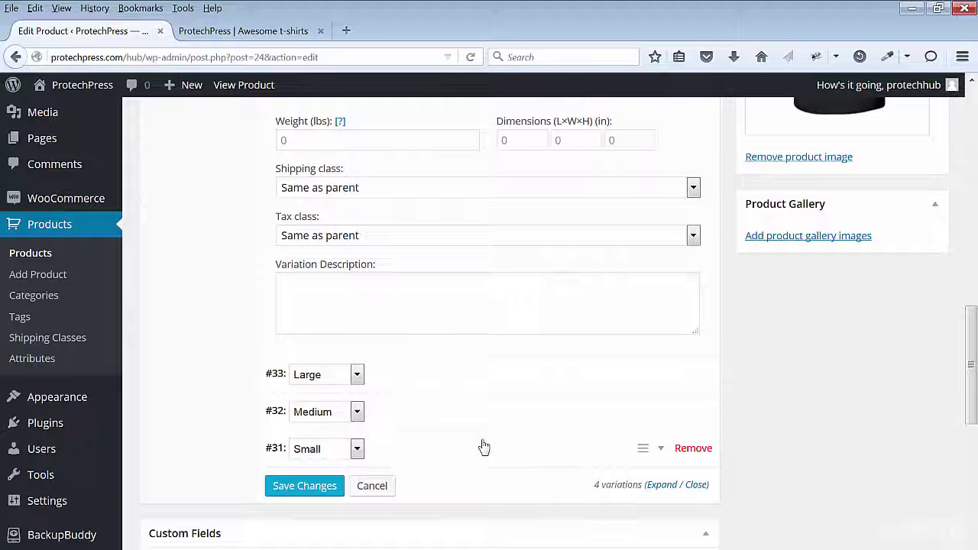
Assign sizes Medium, Large and XL to variations #33, #32 and #31.
left_click(356, 373)
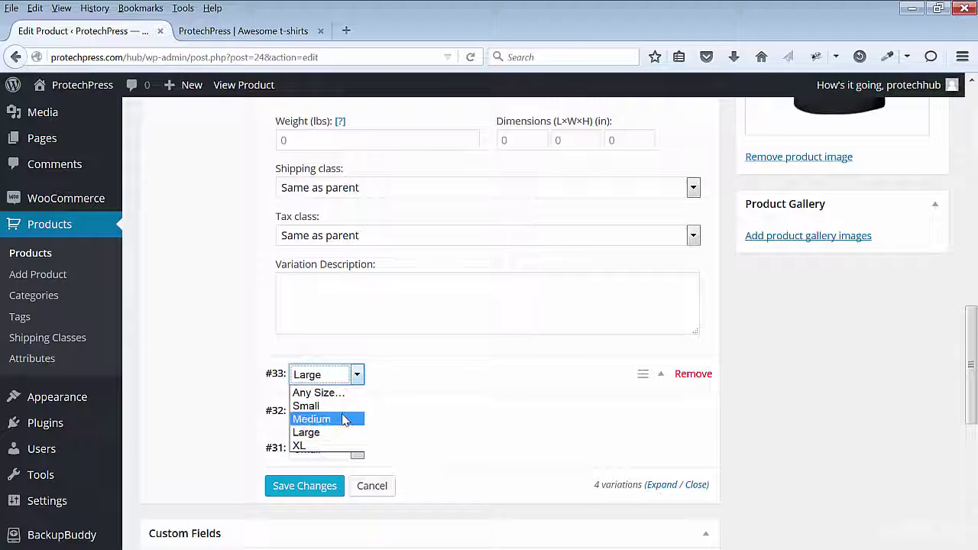
left_click(344, 419)
left_click(357, 412)
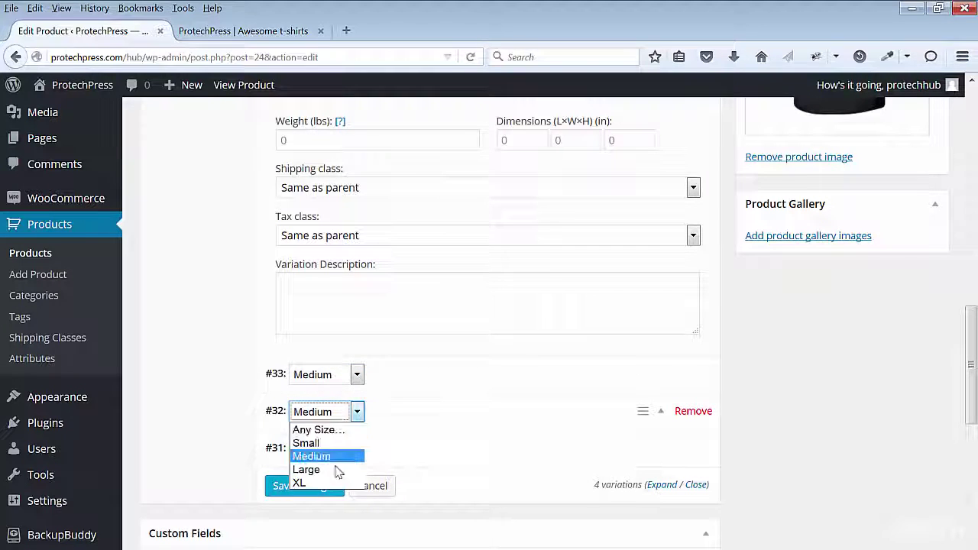
left_click(337, 469)
left_click(357, 449)
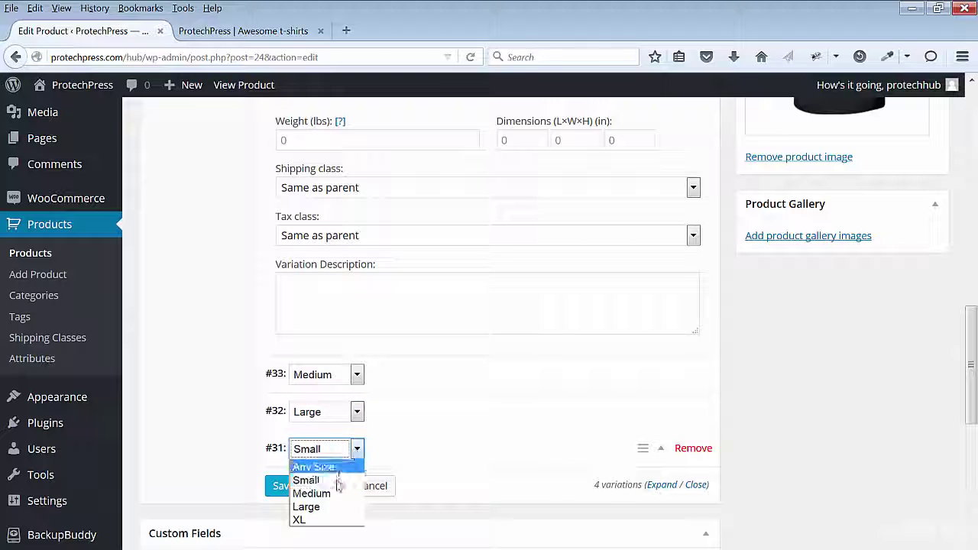
left_click(321, 517)
Give variations #33 and #32 a regular price of 18.
left_click(422, 384)
scroll(421, 377, "down", 5)
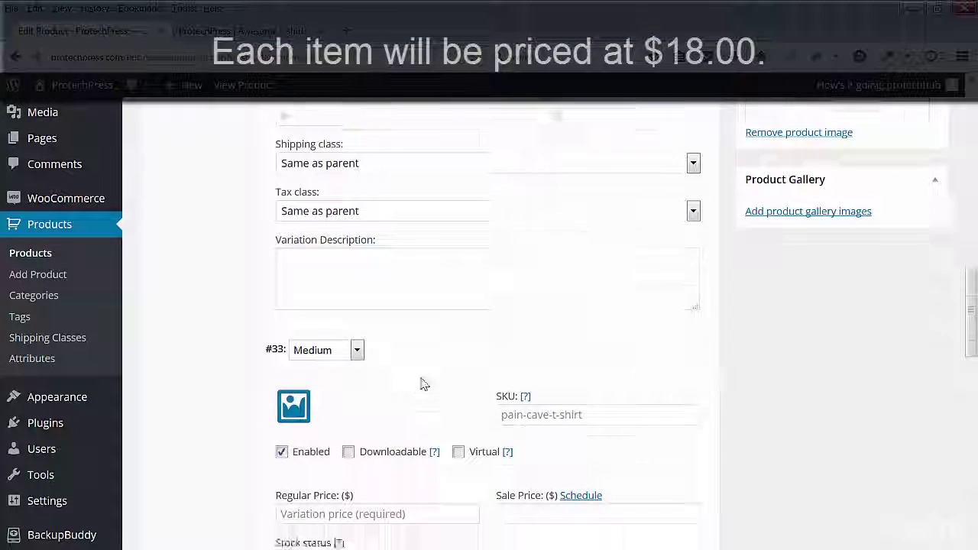
left_click(341, 306)
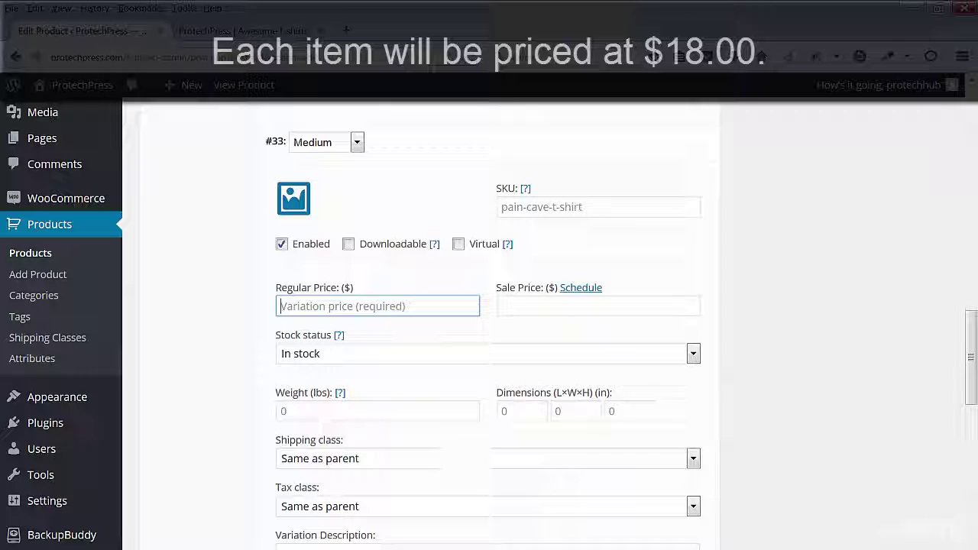
type("18")
scroll(435, 397, "down", 4)
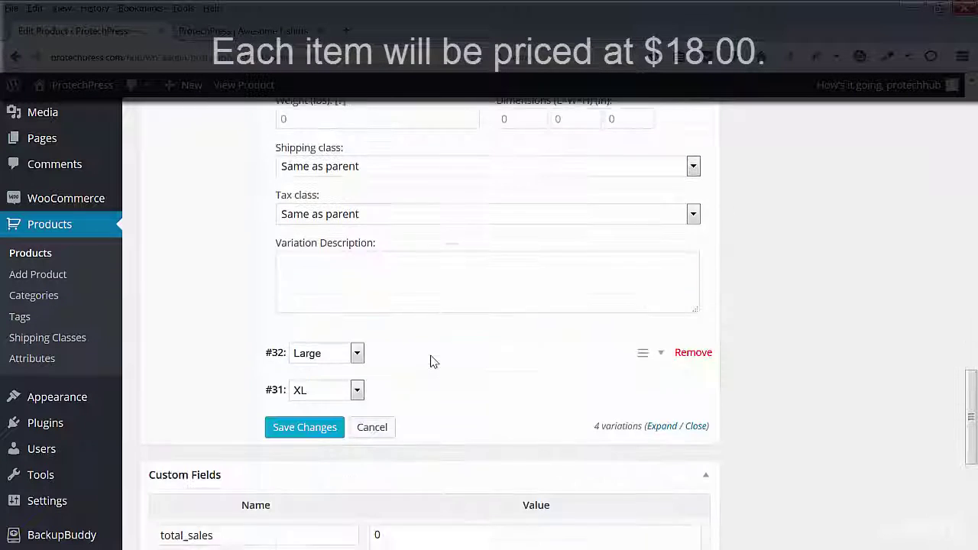
left_click(476, 365)
scroll(478, 367, "down", 2)
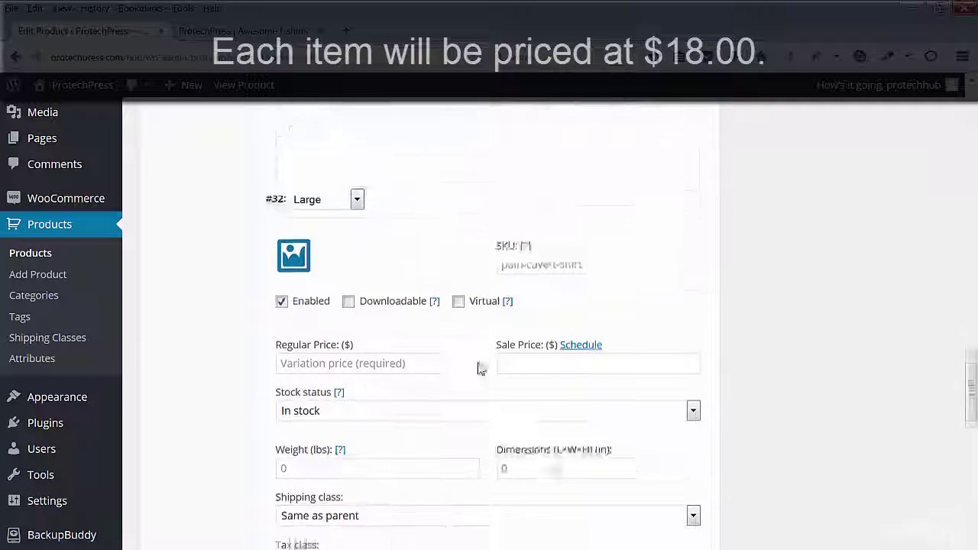
scroll(480, 371, "down", 3)
scroll(481, 375, "down", 2)
scroll(481, 376, "up", 3)
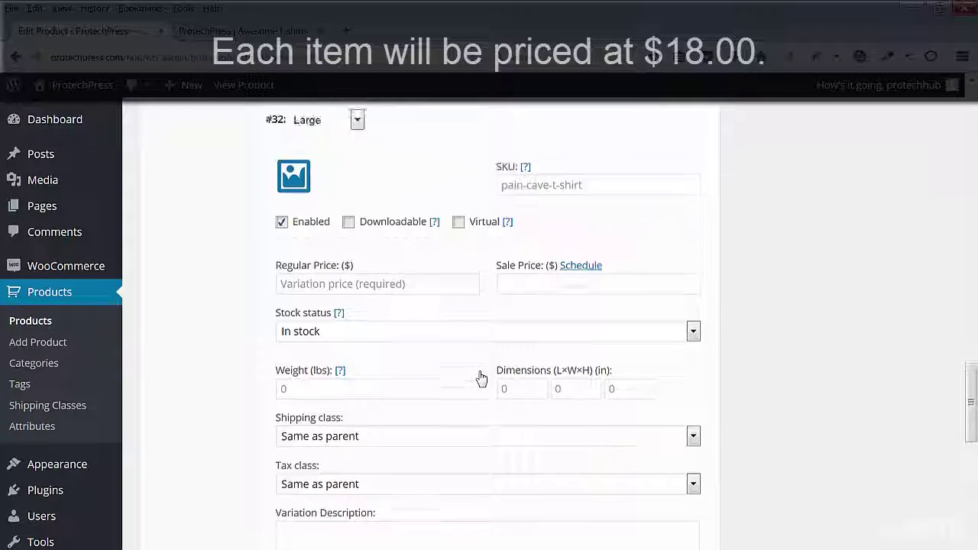
left_click(341, 292)
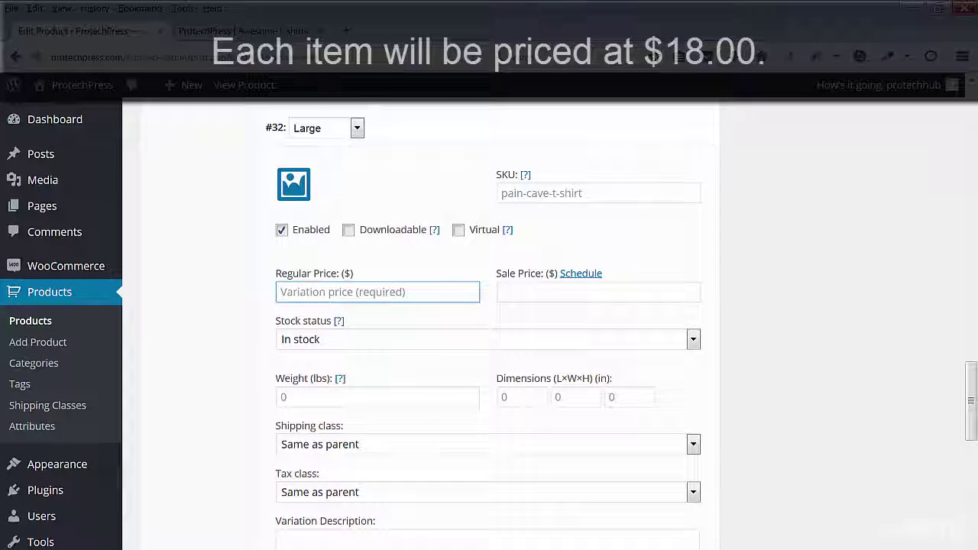
type("18")
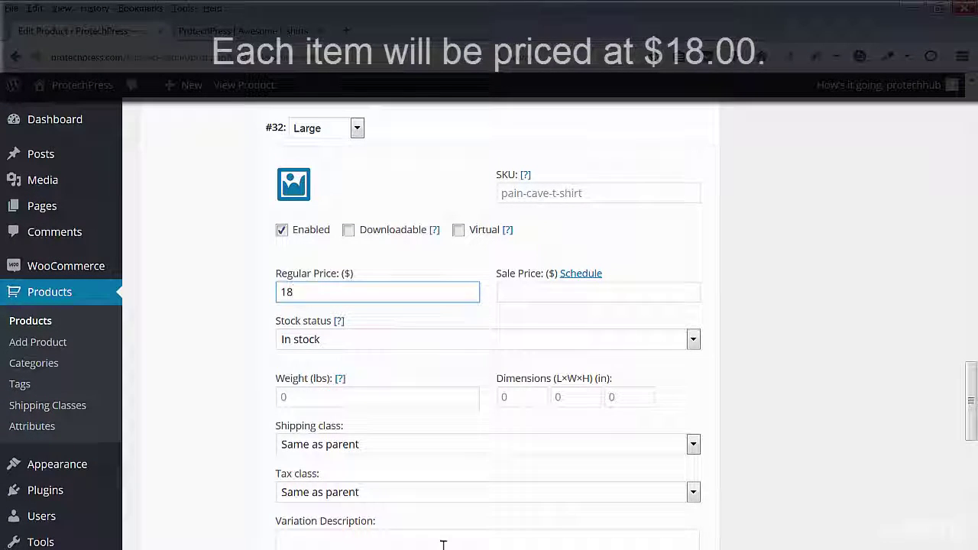
Give variation #31 (XL) a regular price of 18.
scroll(507, 456, "down", 3)
left_click(382, 360)
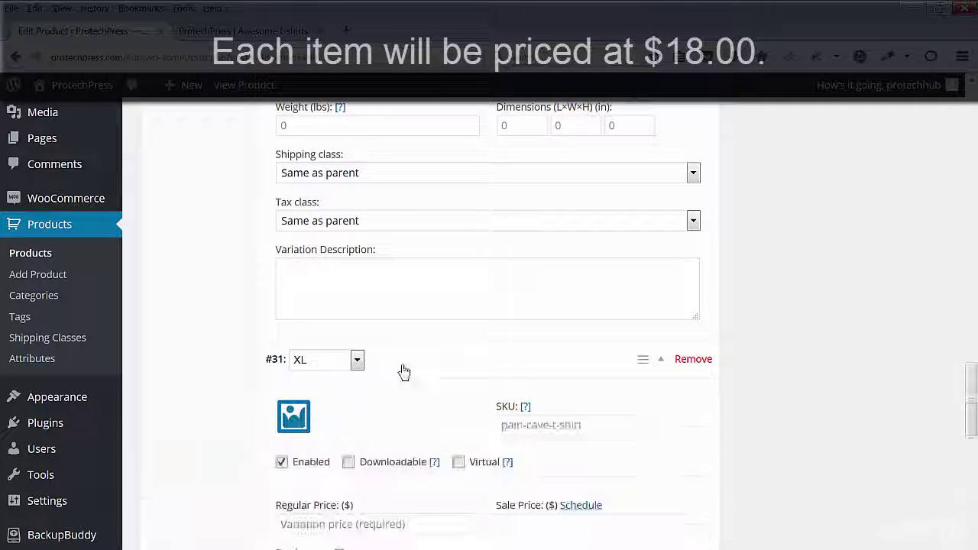
scroll(402, 371, "down", 2)
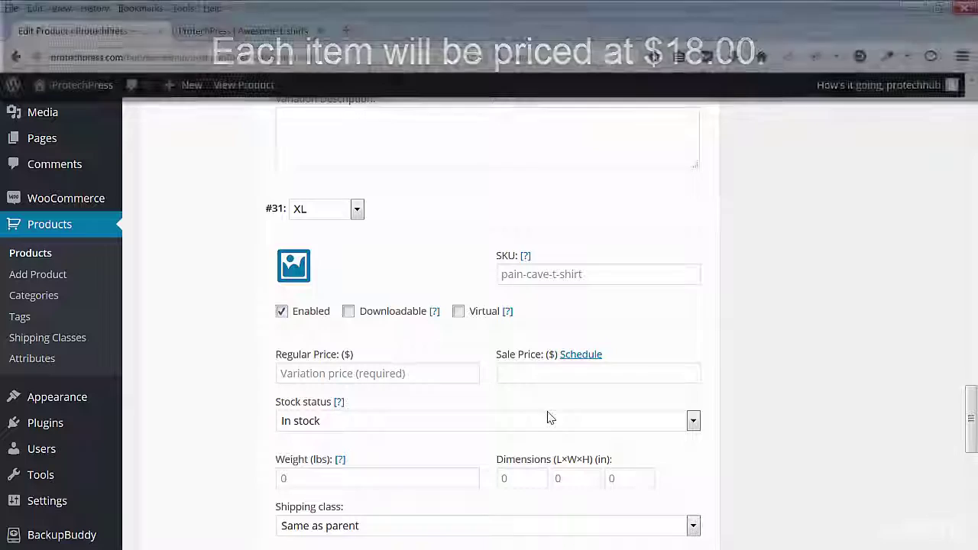
scroll(548, 413, "down", 3)
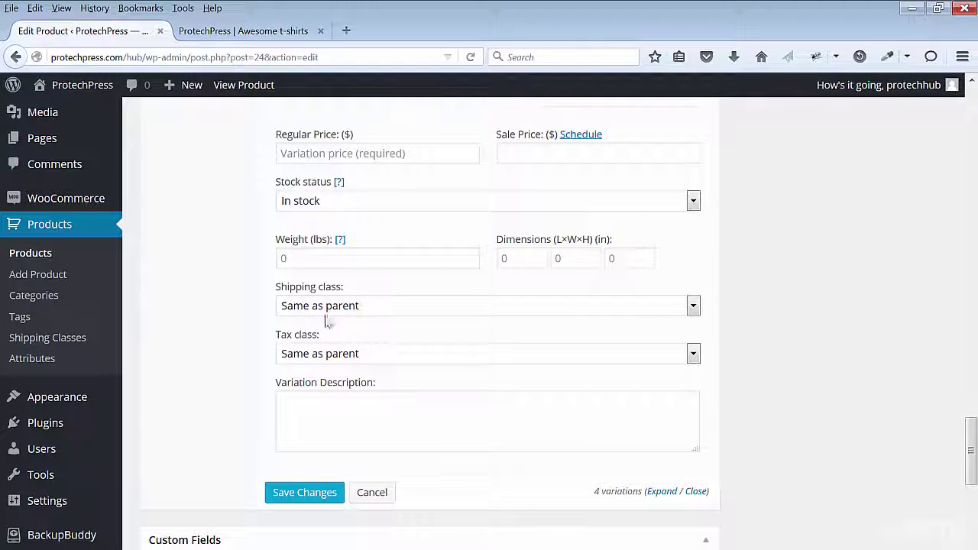
scroll(406, 364, "up", 2)
left_click(314, 273)
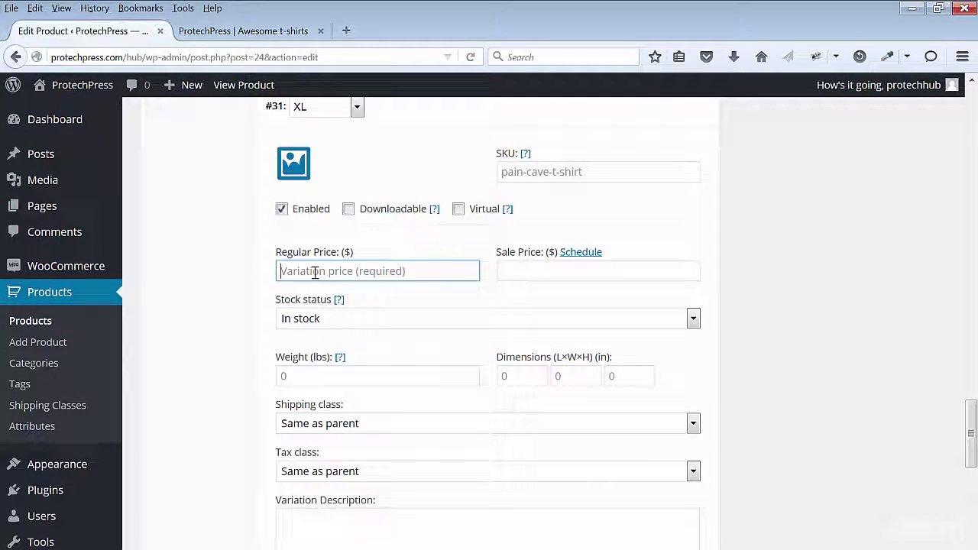
type("18")
scroll(502, 387, "down", 5)
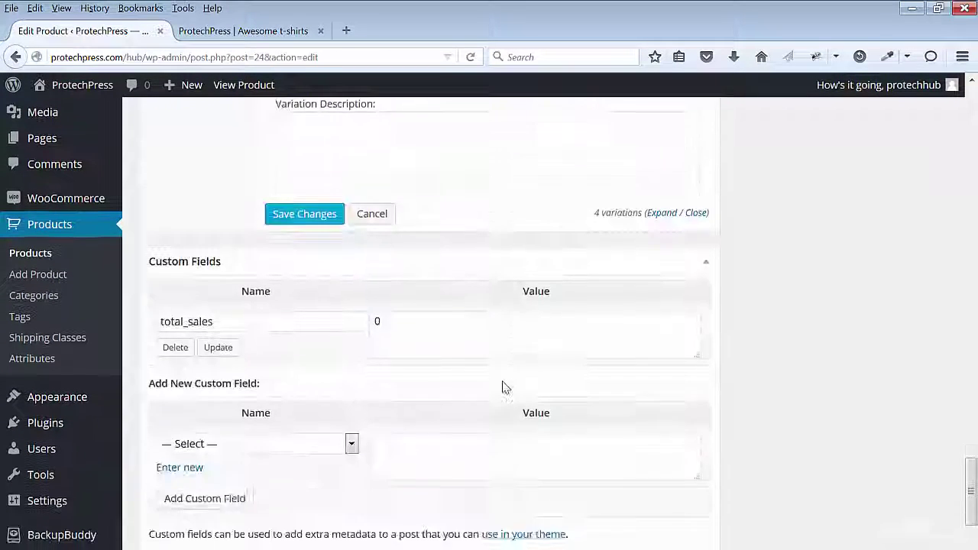
Save the variation sizes and prices, then publish Pain Cave.
left_click(302, 205)
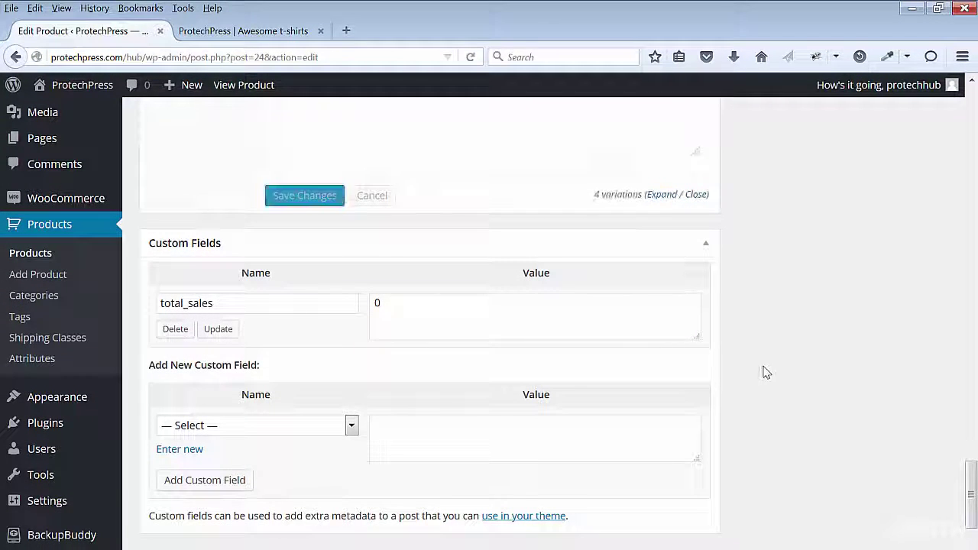
scroll(765, 371, "down", 4)
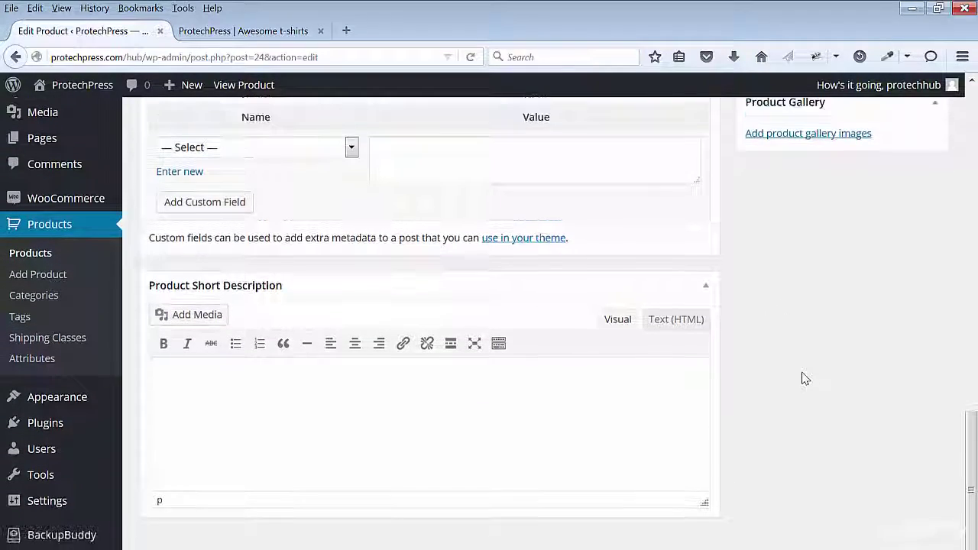
scroll(804, 373, "up", 4)
scroll(803, 376, "up", 3)
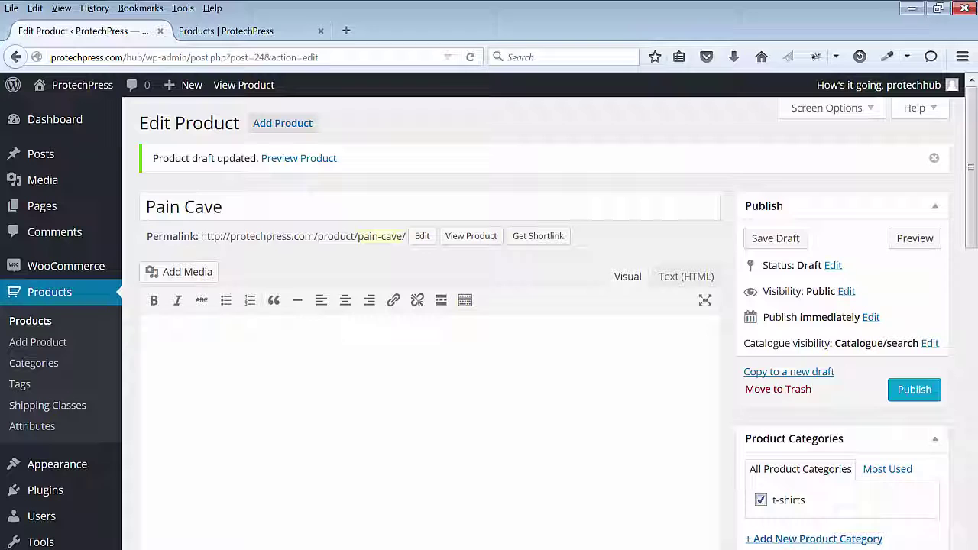
left_click(915, 391)
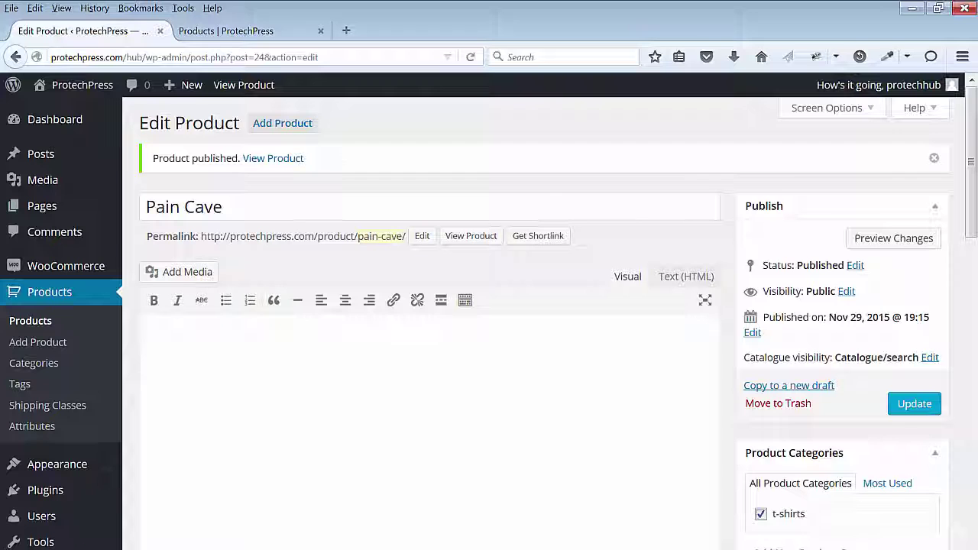
View the product's store page, checking the $18.00 price and Size dropdown.
left_click(244, 85)
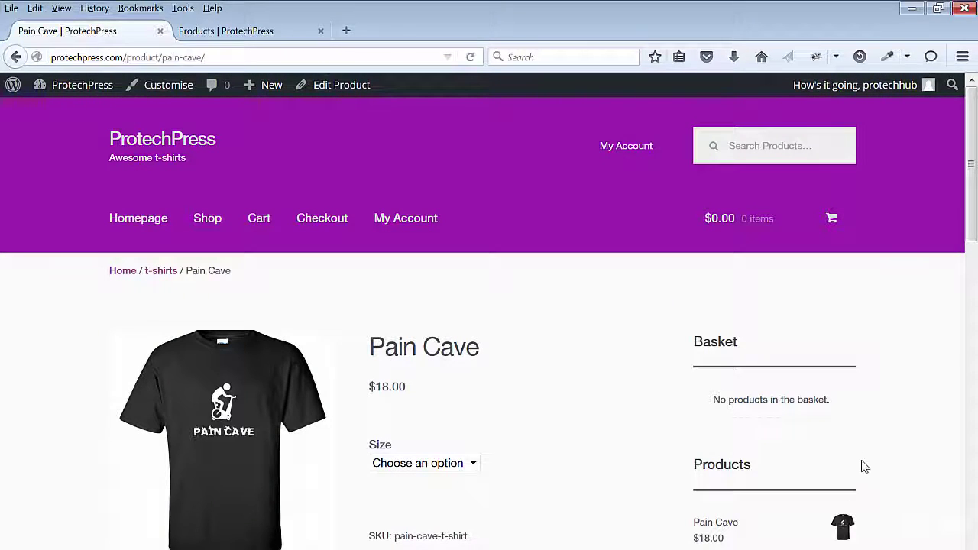
scroll(711, 416, "down", 1)
scroll(535, 458, "up", 1)
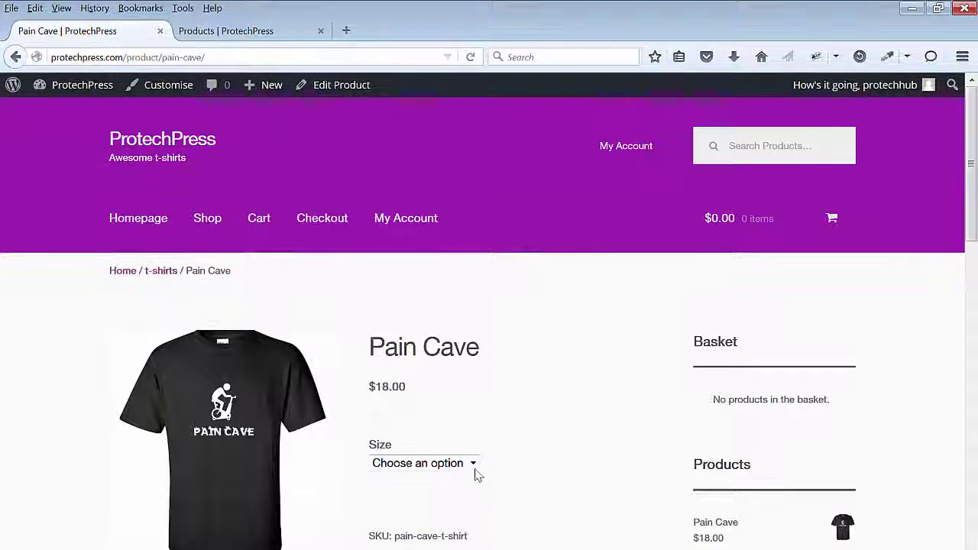
left_click(473, 466)
scroll(551, 463, "down", 2)
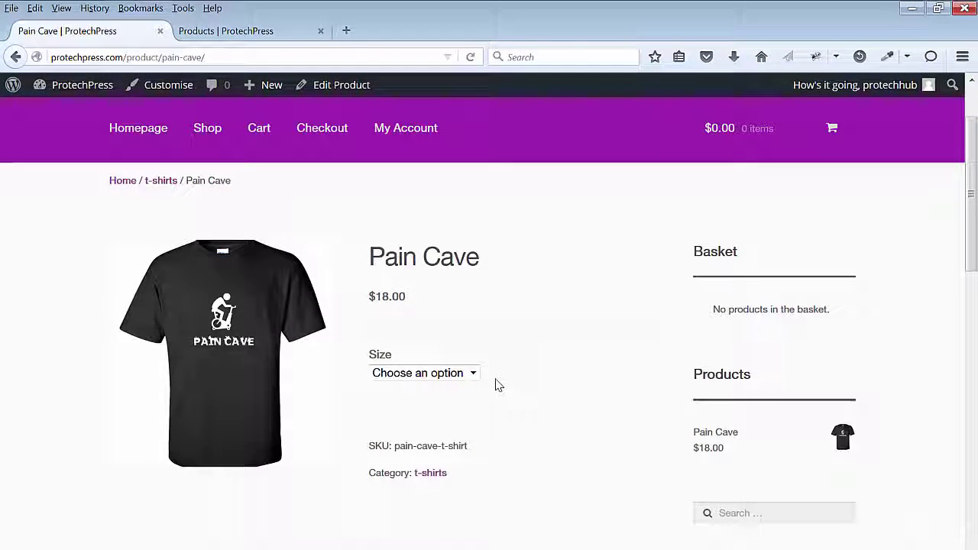
left_click(474, 373)
scroll(214, 222, "up", 2)
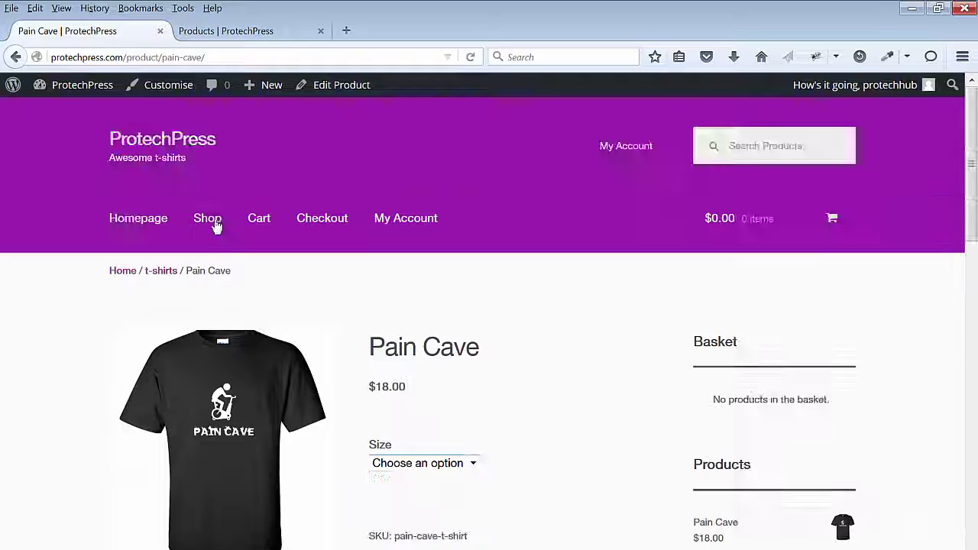
left_click(335, 95)
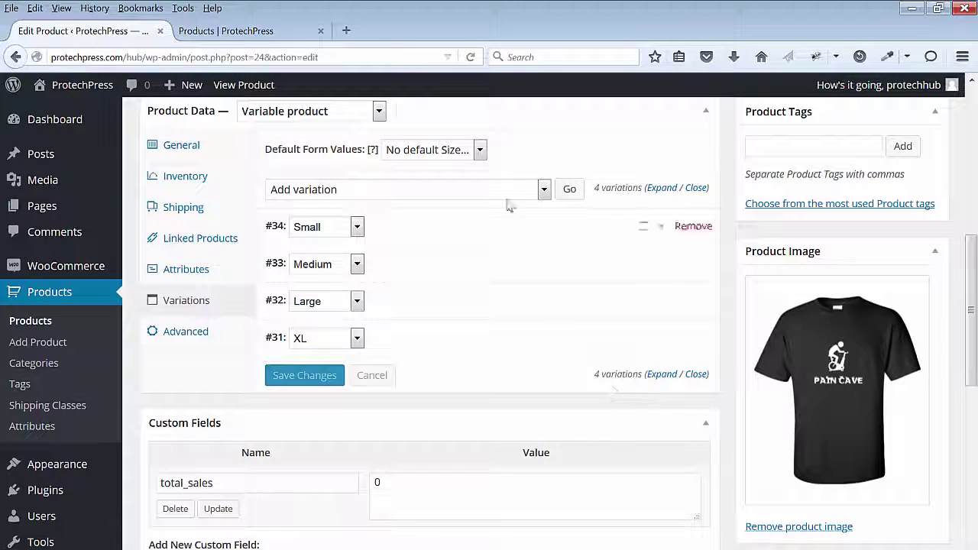
Make Large the default pre-selected size and save the product.
left_click(479, 151)
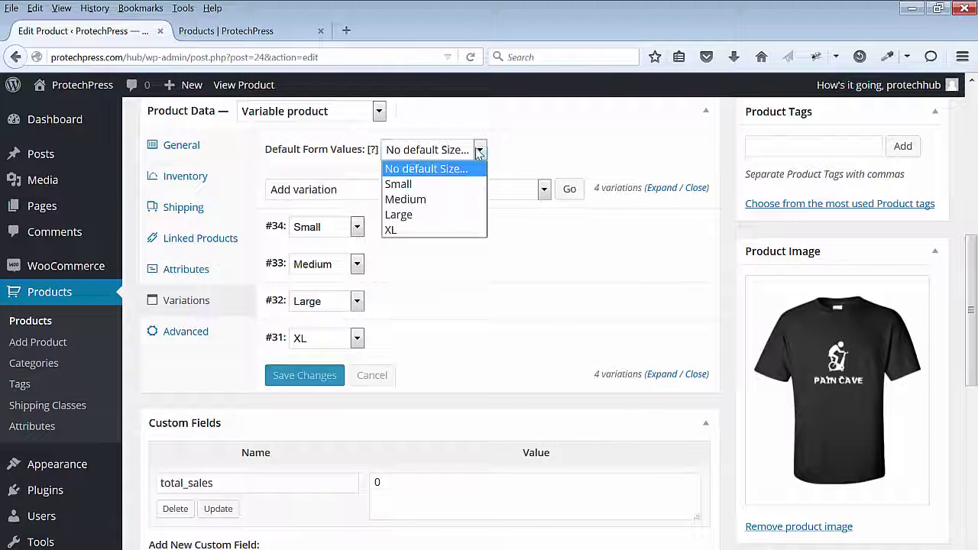
left_click(416, 214)
scroll(356, 317, "up", 3)
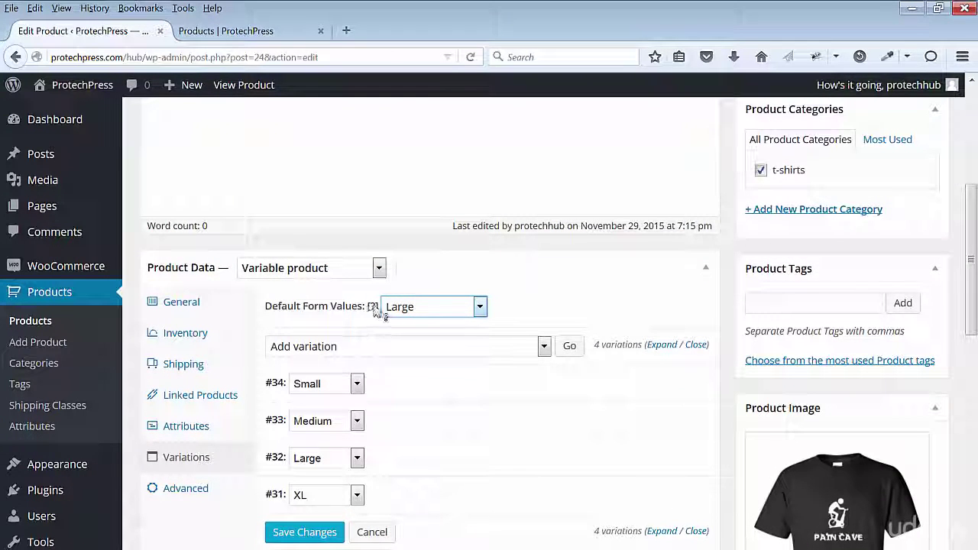
mouse_move(374, 308)
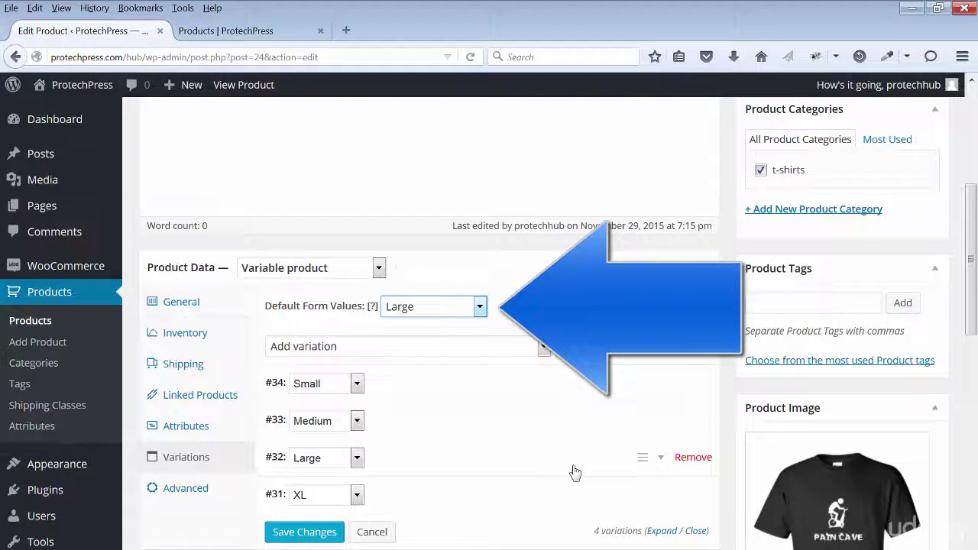
scroll(574, 470, "down", 6)
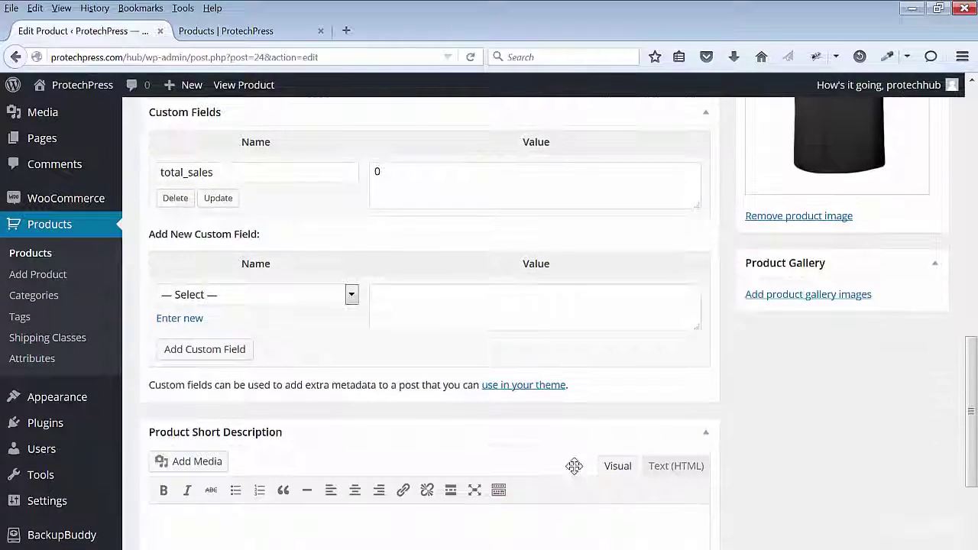
scroll(575, 466, "up", 3)
left_click(304, 306)
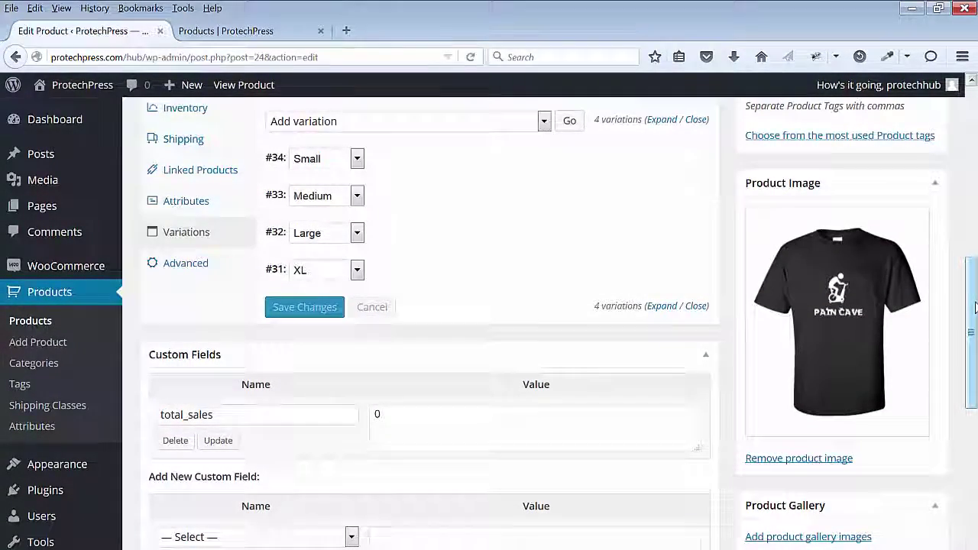
Open the Pain Cave product page from the shop to check it.
key("ctrl+Tab")
scroll(974, 302, "down", 3)
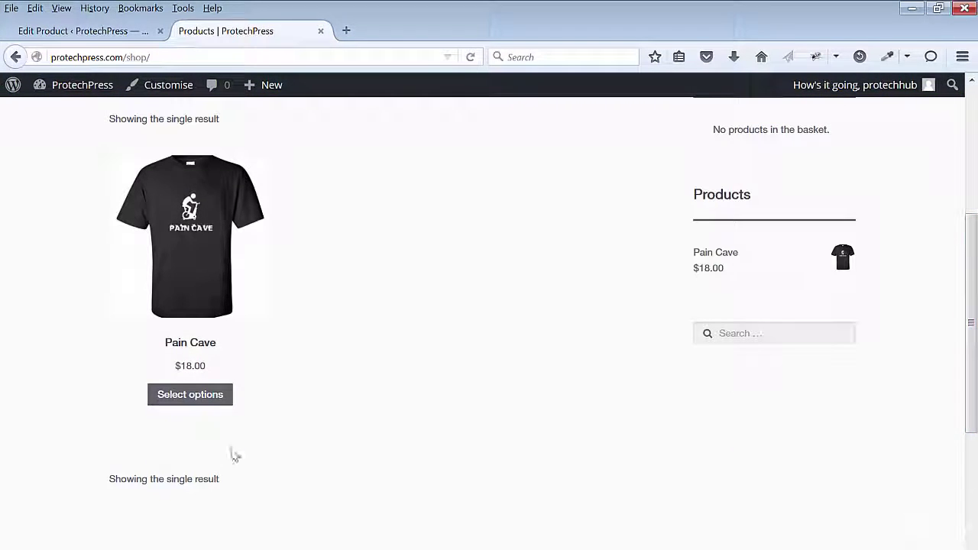
left_click(203, 395)
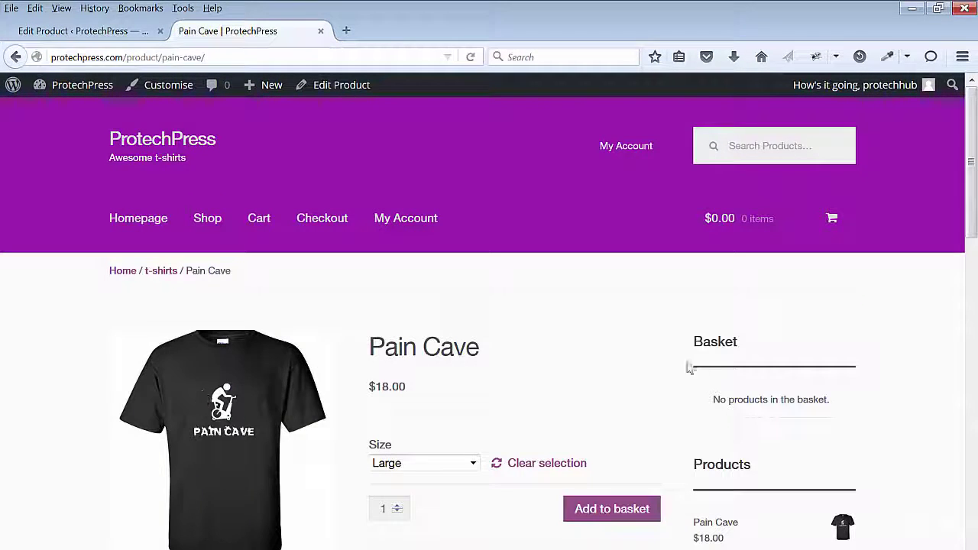
scroll(806, 389, "down", 1)
scroll(805, 389, "up", 1)
left_click(61, 29)
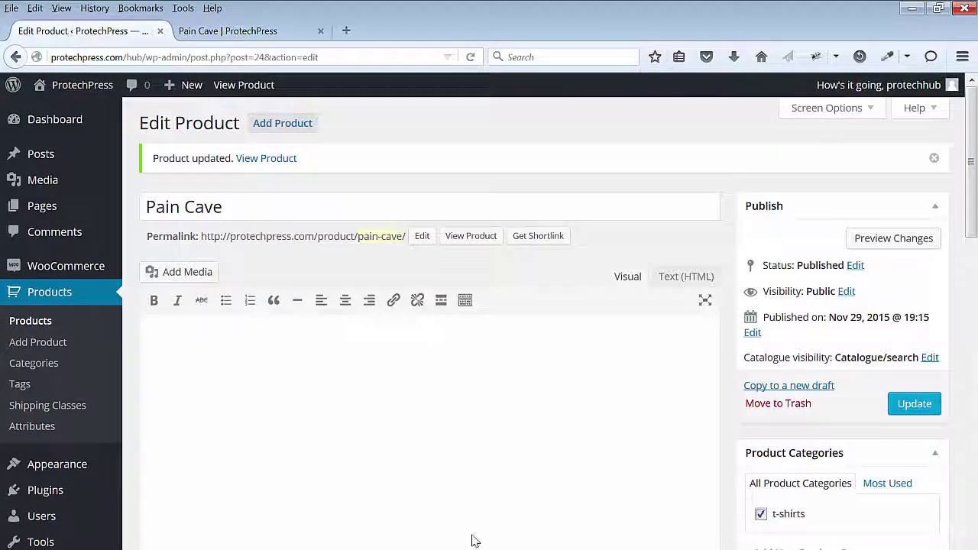
Turn on reviews for the Pain Cave product in its advanced product data.
scroll(229, 290, "down", 10)
scroll(216, 313, "up", 3)
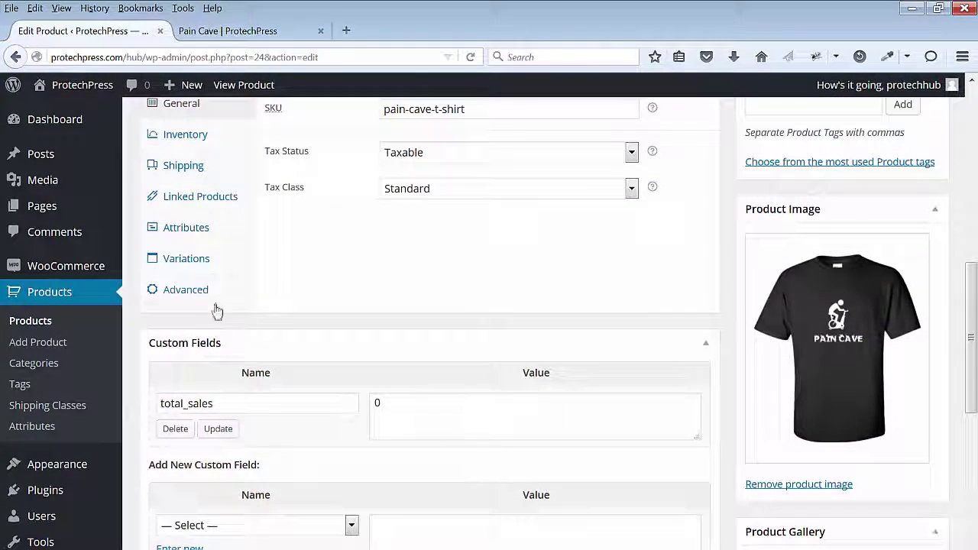
scroll(672, 481, "up", 4)
scroll(647, 482, "down", 1)
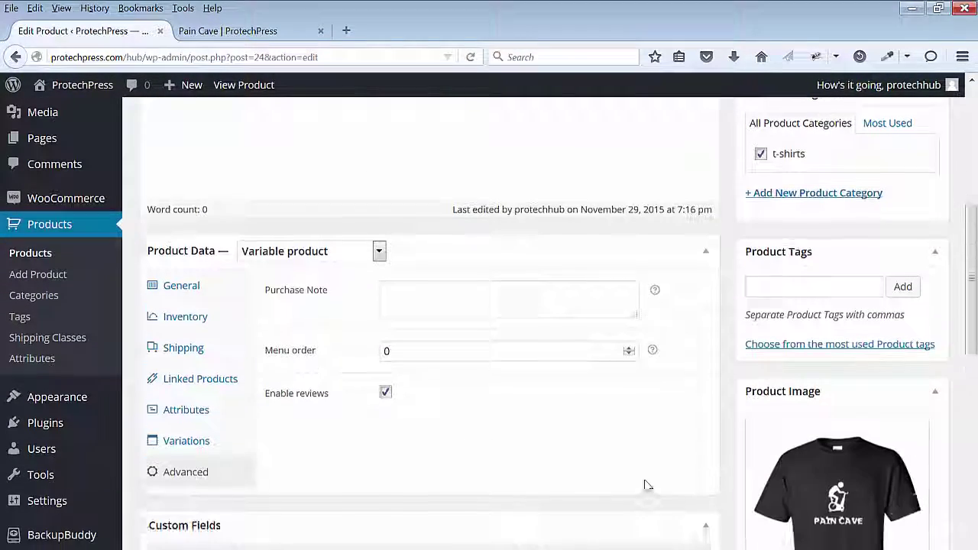
left_click(386, 386)
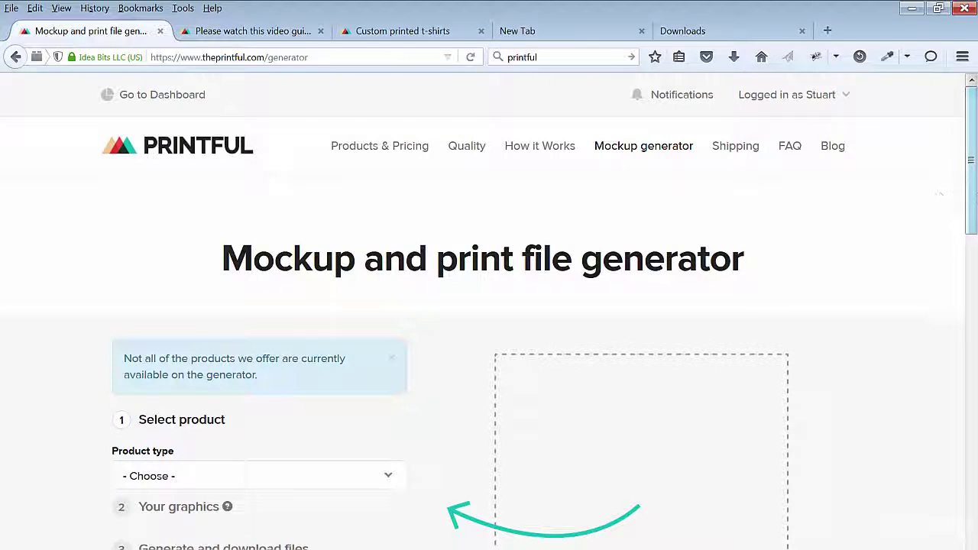
Sync the ProtechPress store from the Stores list and locate Pain Cave #24 with 4 unsynced variants.
scroll(489, 306, "down", 1)
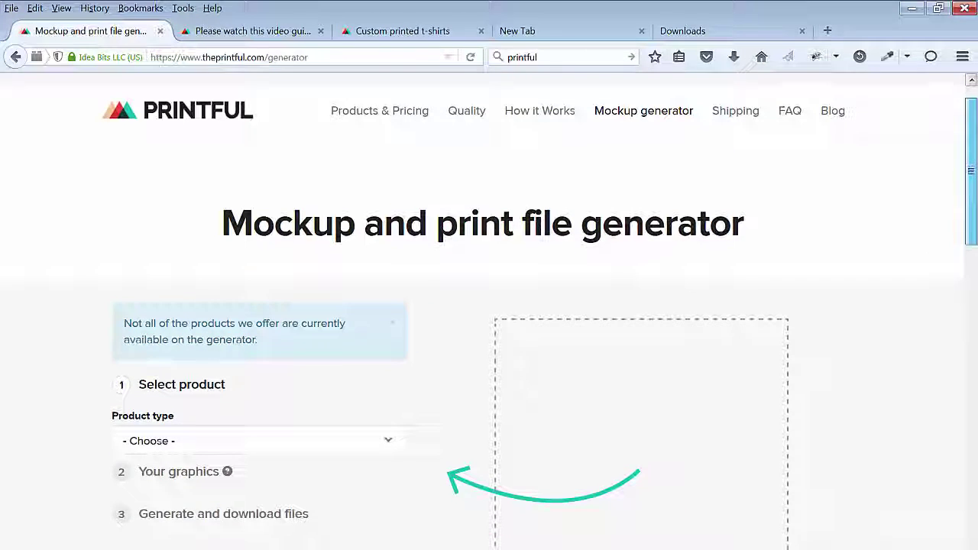
left_click_drag(970, 208, 972, 70)
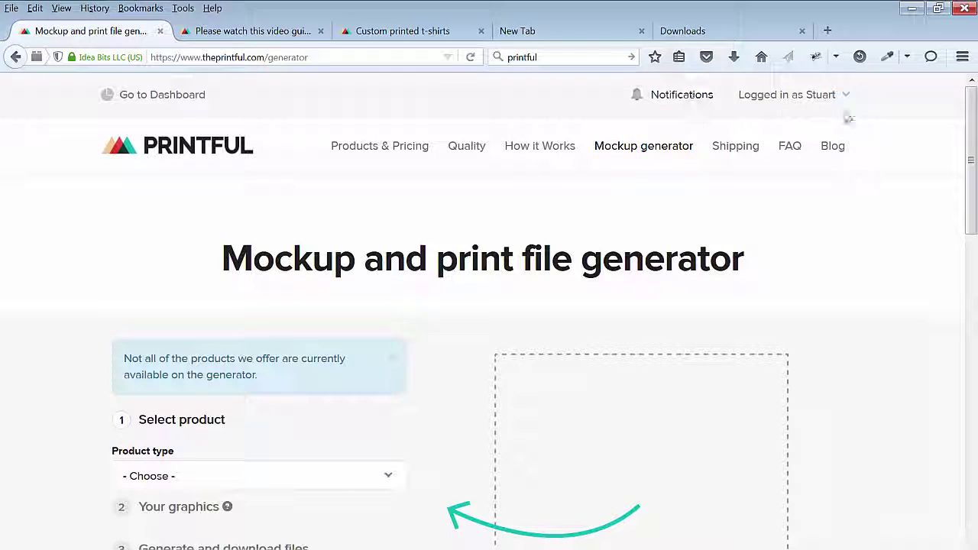
left_click(778, 97)
left_click(773, 157)
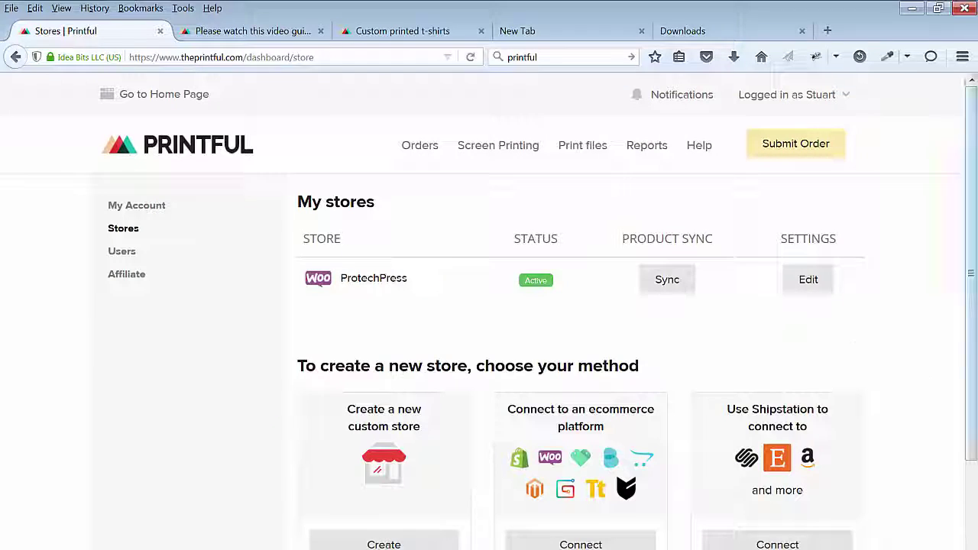
left_click(683, 292)
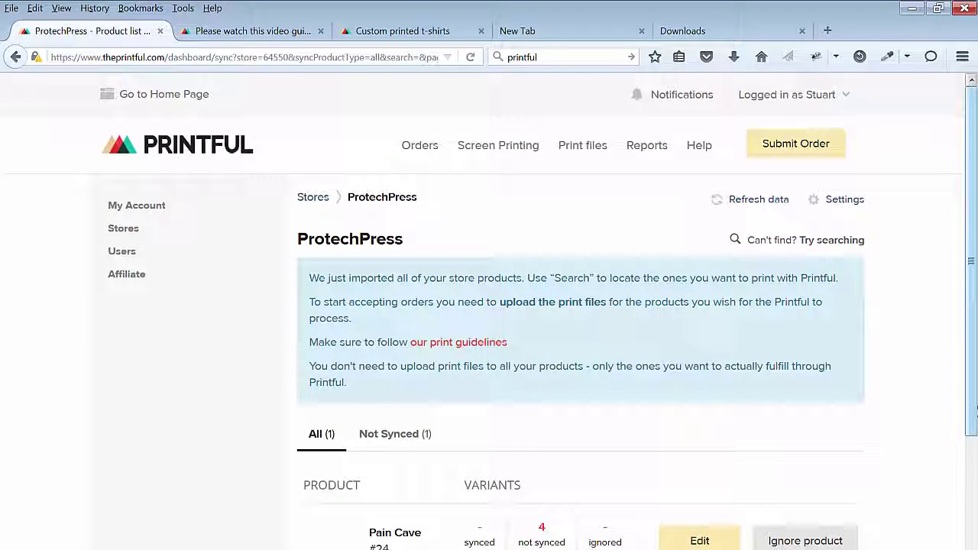
scroll(535, 306, "down", 2)
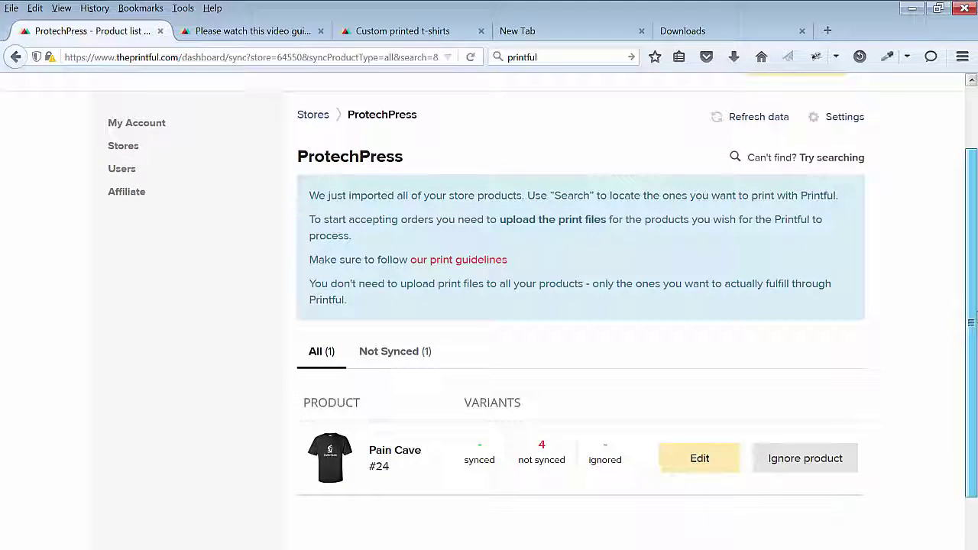
scroll(541, 298, "down", 1)
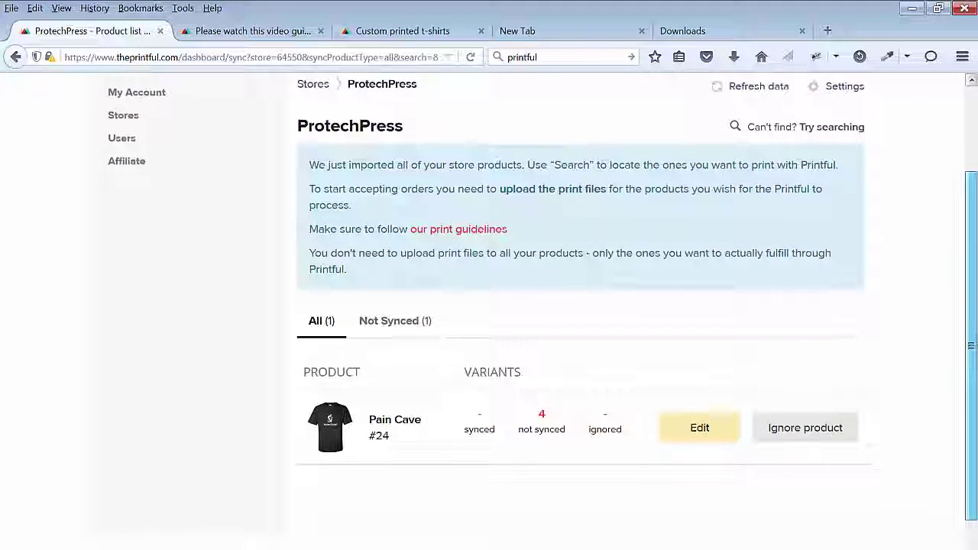
scroll(541, 297, "up", 1)
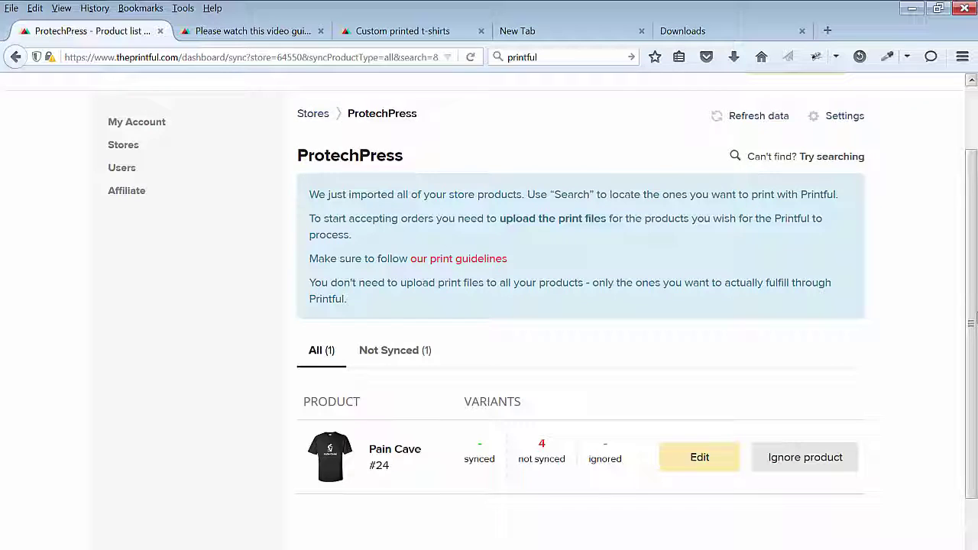
scroll(541, 297, "down", 2)
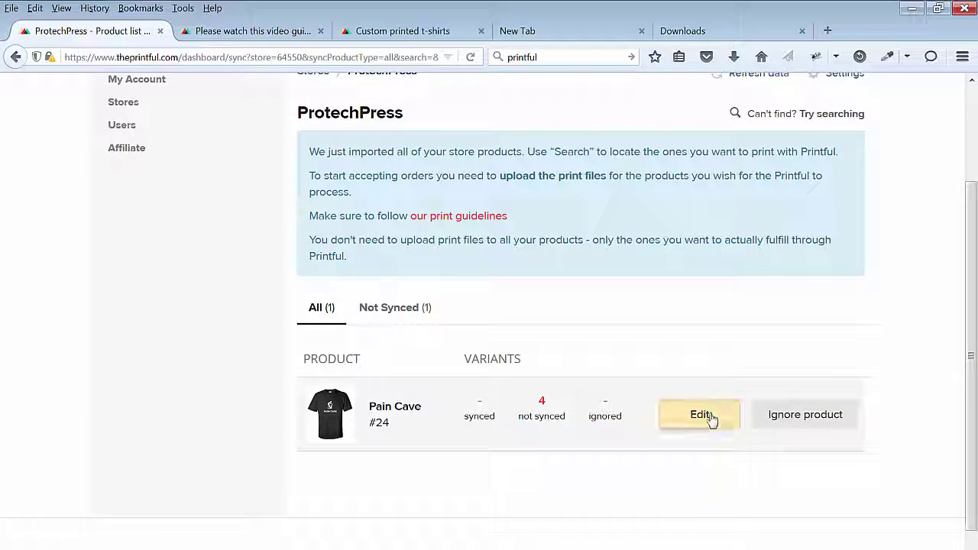
Edit Pain Cave's variants and start choosing a Printful product for the XL variant.
left_click(711, 418)
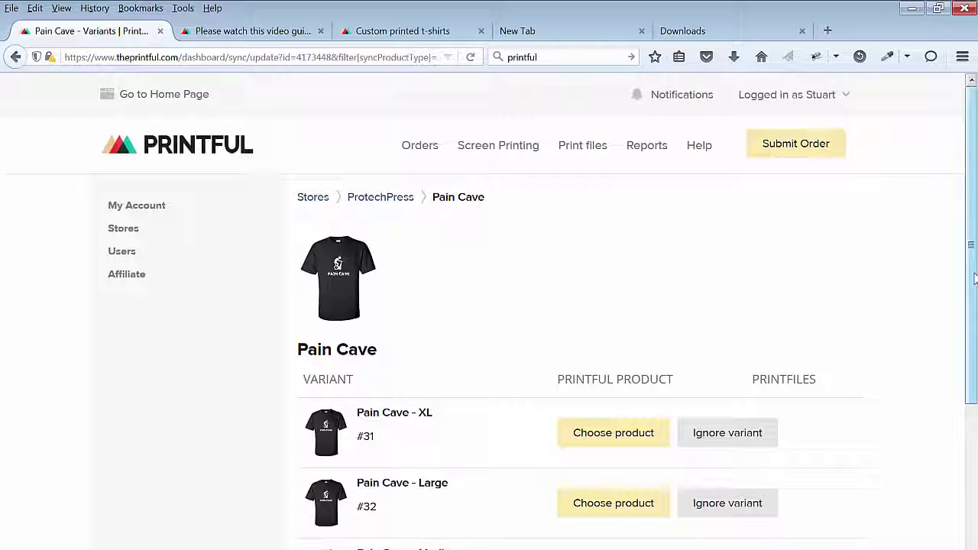
left_click_drag(976, 197, 976, 291)
left_click(971, 80)
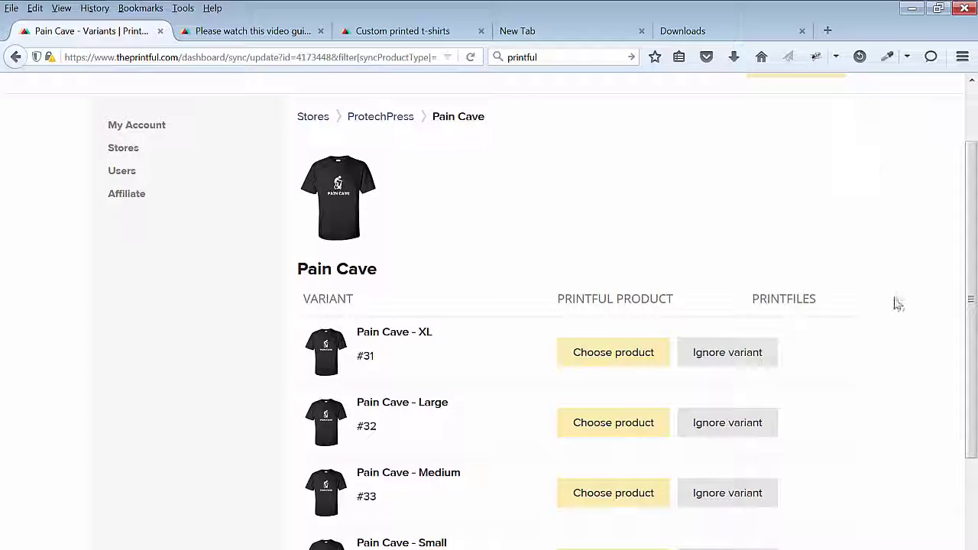
left_click(635, 352)
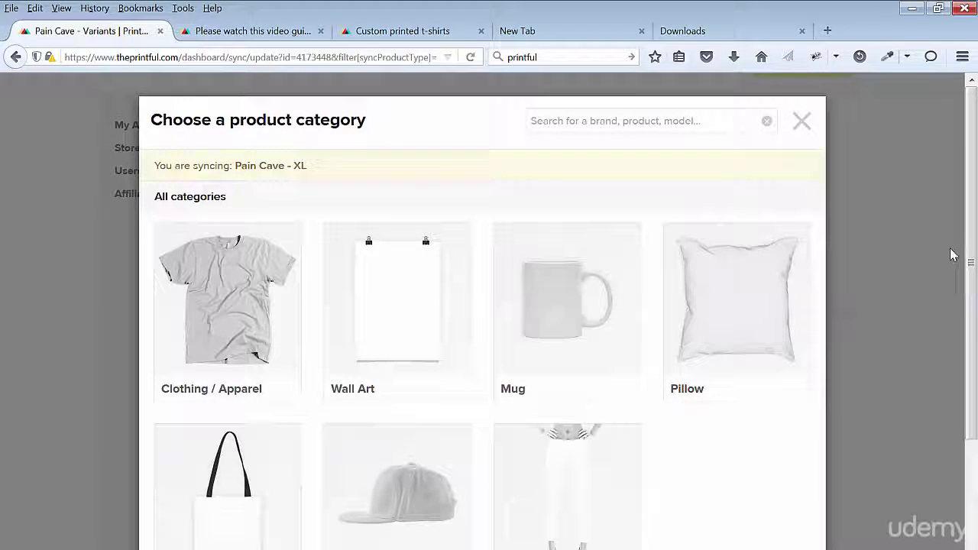
Browse Clothing / Apparel > Unisex/Men T-shirts filtered to Gildan.
mouse_move(975, 241)
left_mouse_down()
mouse_move(976, 315)
mouse_move(976, 258)
left_mouse_up()
left_click(229, 321)
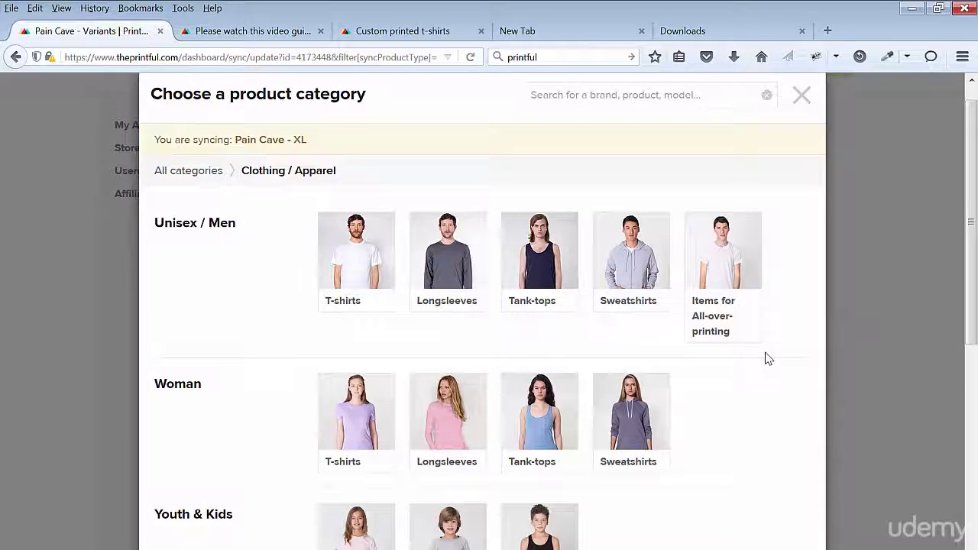
left_click(357, 256)
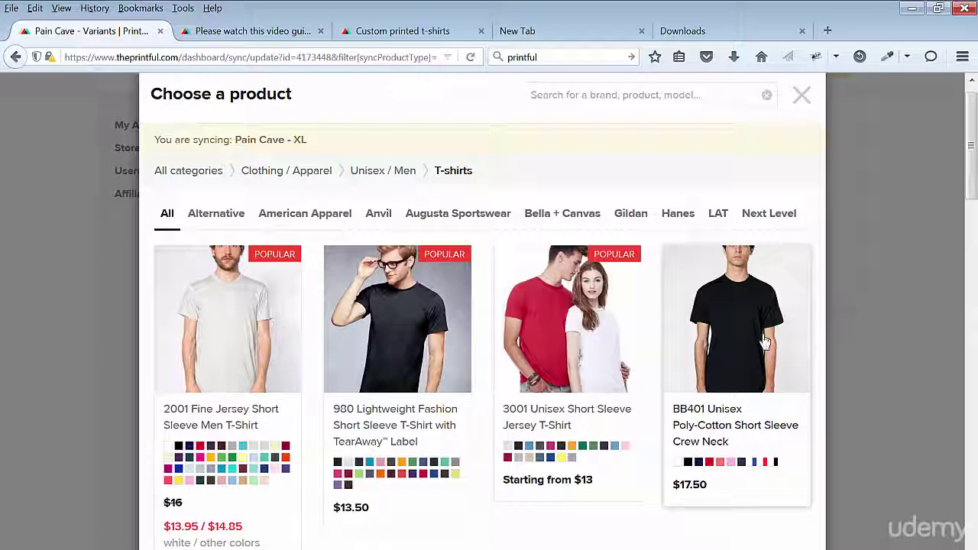
left_click(631, 214)
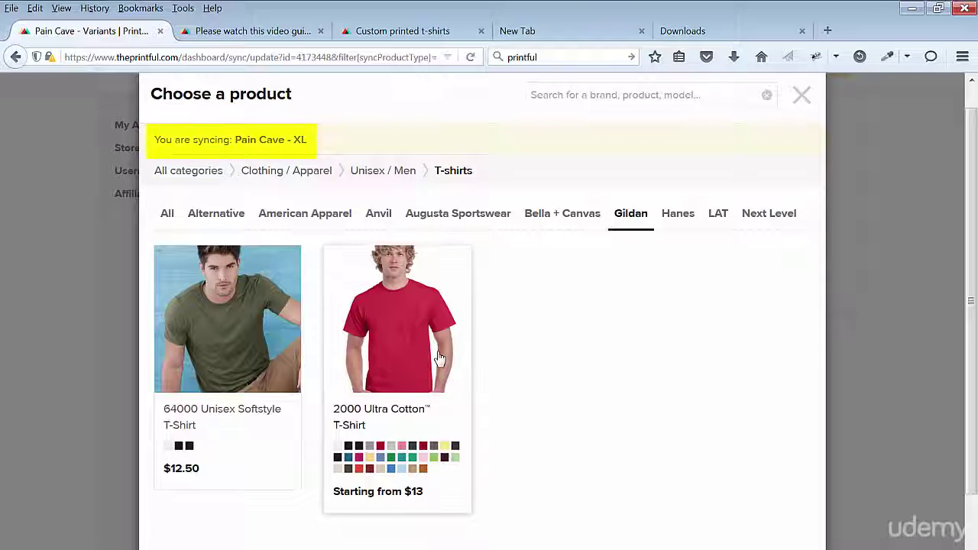
Pick the Gildan 2000 Ultra Cotton T-Shirt in size XL, colour Black, for Pain Cave - XL.
left_click(419, 333)
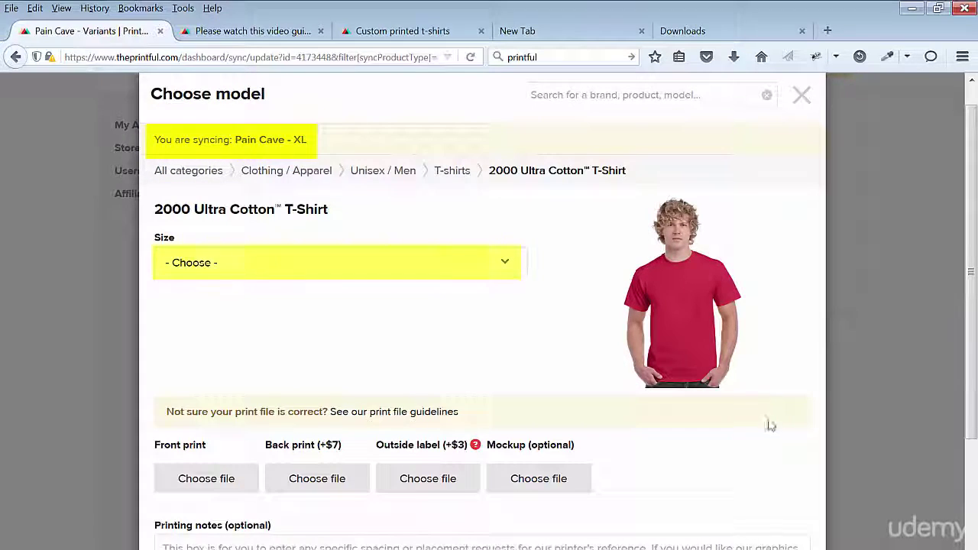
left_click(507, 263)
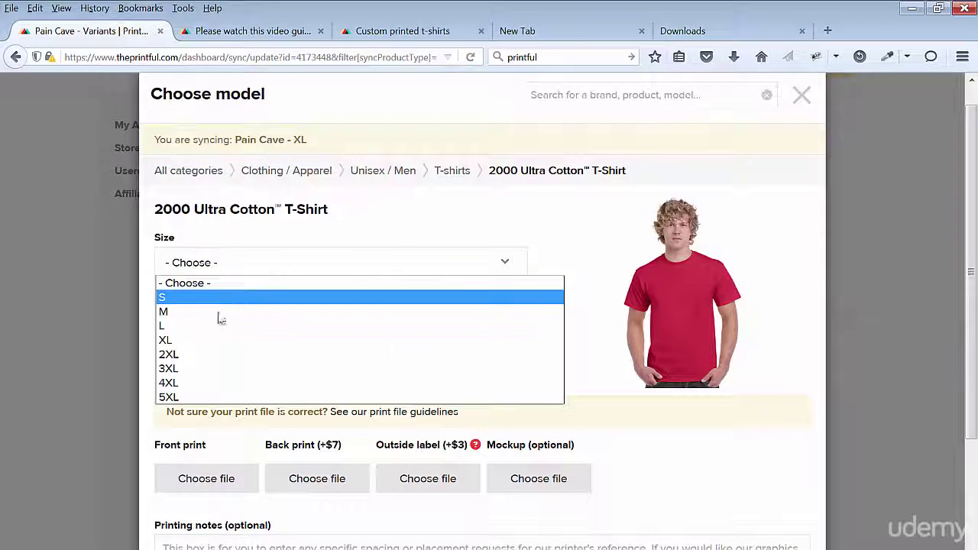
left_click(194, 340)
left_click(229, 317)
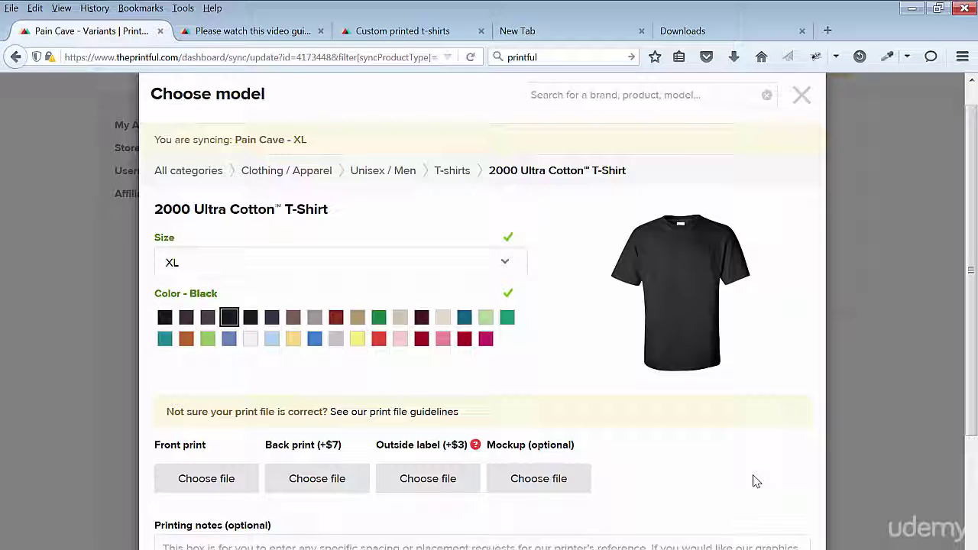
Set the Pain Cave design from the library as the XL variant's front print.
left_click(200, 477)
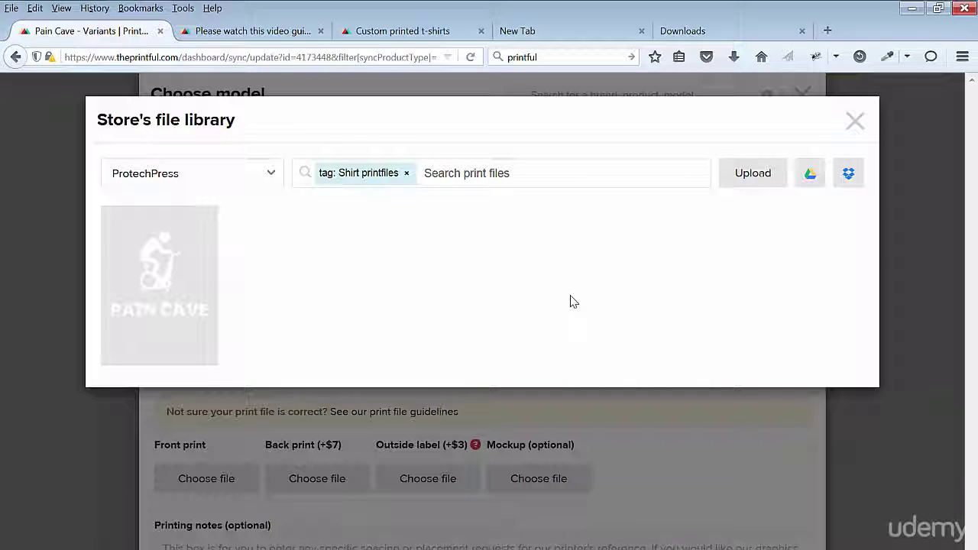
left_click(159, 270)
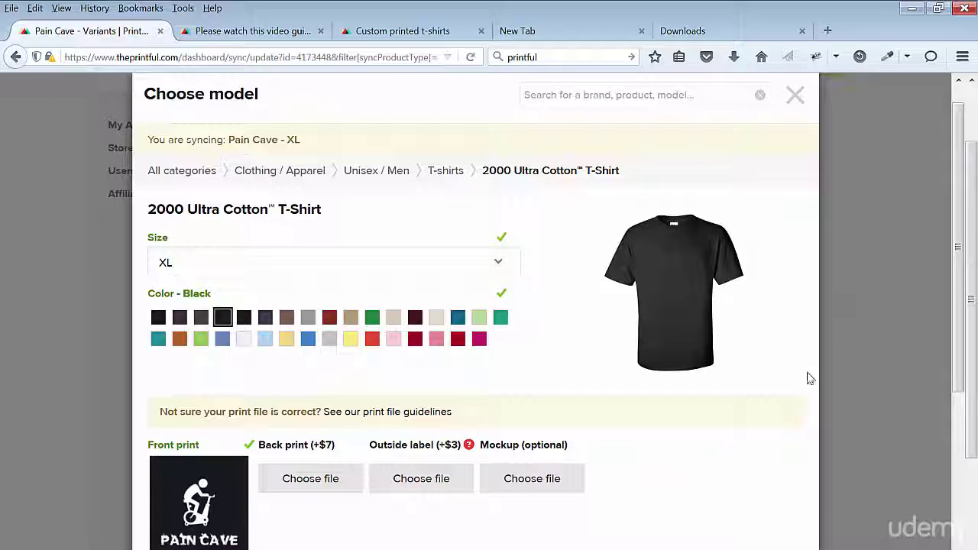
left_click_drag(960, 360, 969, 412)
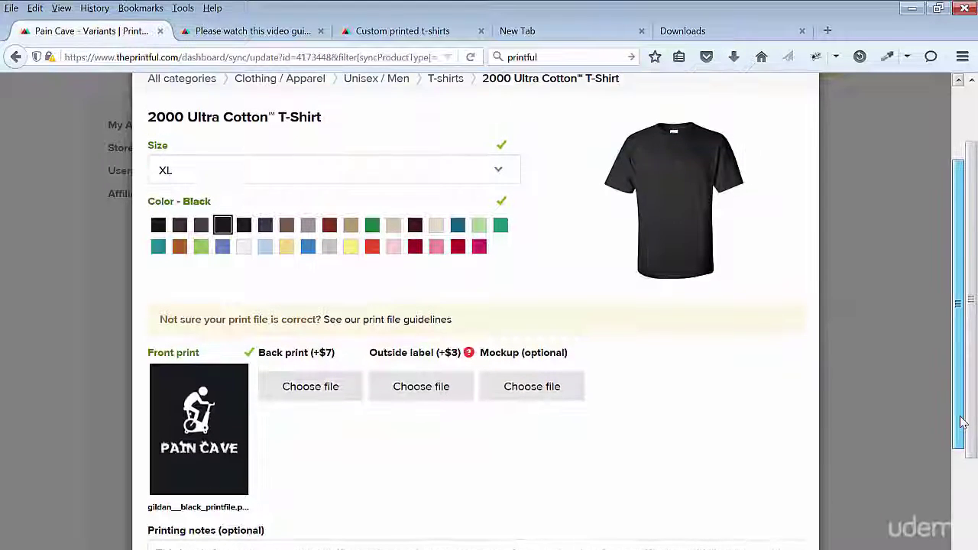
Attach the black Pain Cave shirt mockup from the library to the XL variant.
left_click(544, 390)
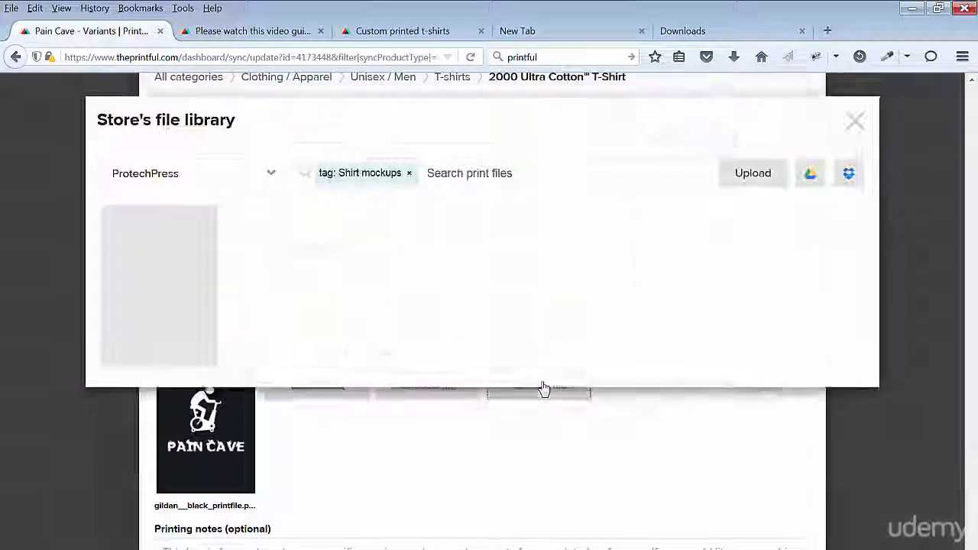
mouse_move(143, 250)
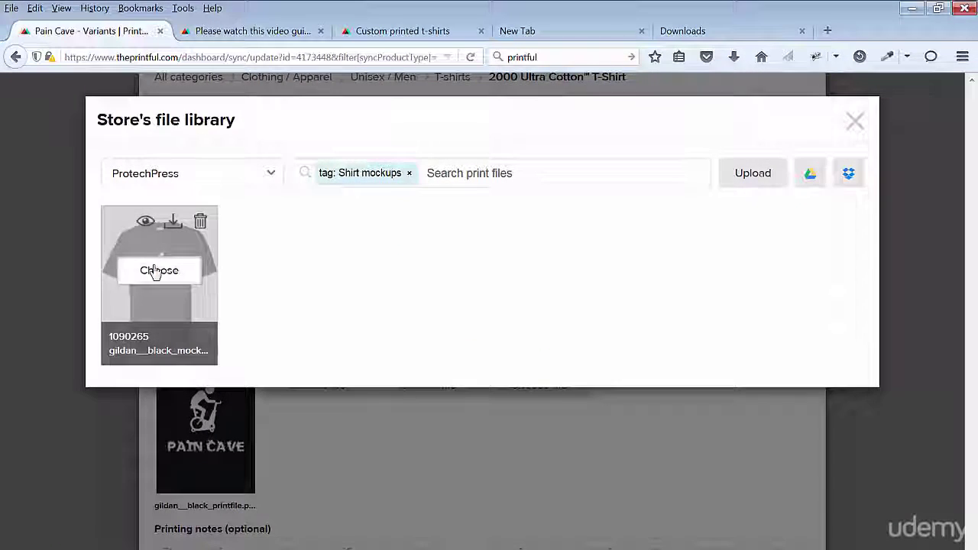
left_click(158, 269)
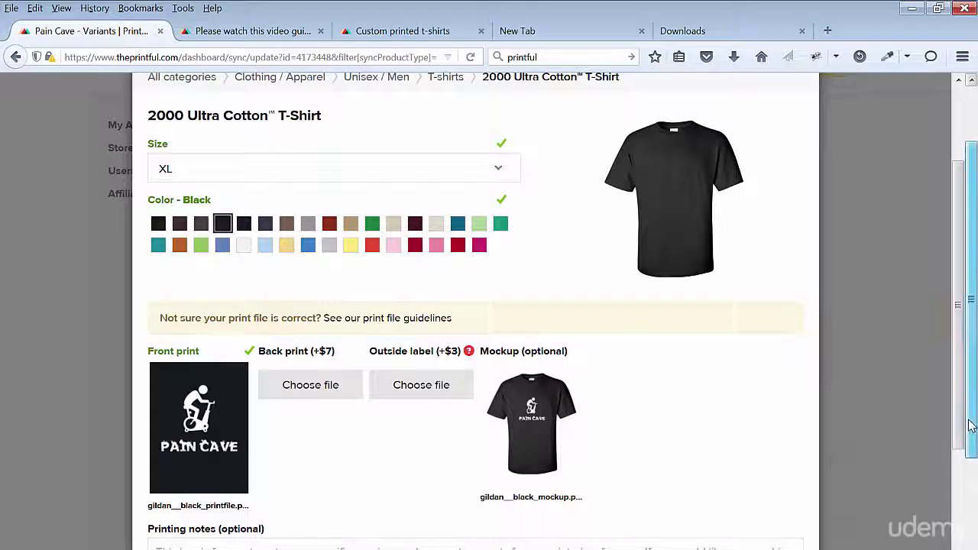
left_click_drag(971, 425, 973, 440)
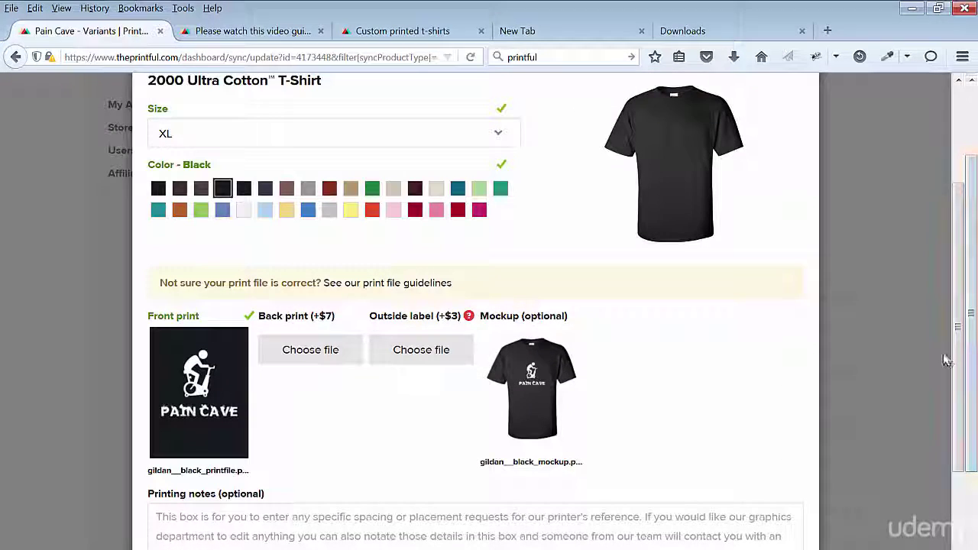
scroll(972, 441, "down", 3)
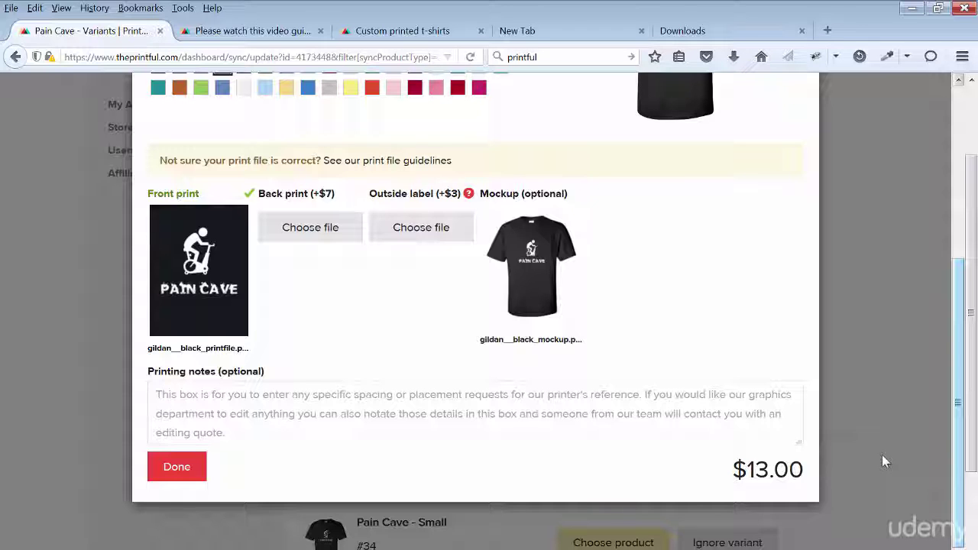
Save the Pain Cave - XL variant's product setup.
left_click(184, 467)
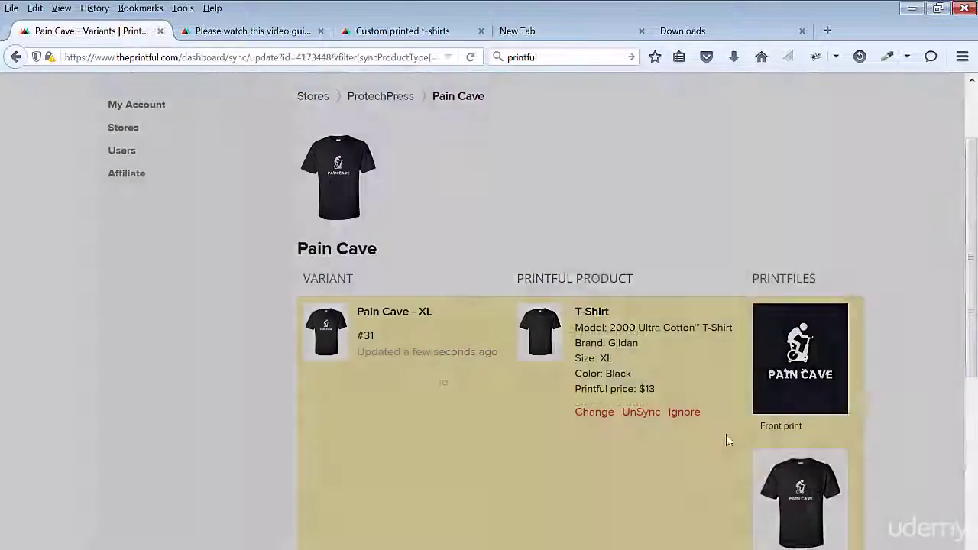
scroll(851, 409, "down", 1)
scroll(976, 368, "down", 1)
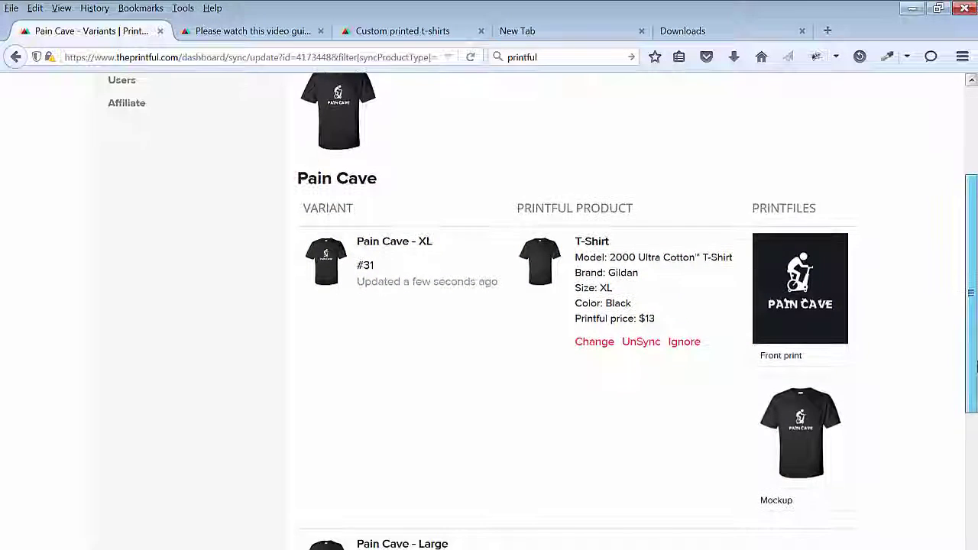
scroll(975, 368, "down", 3)
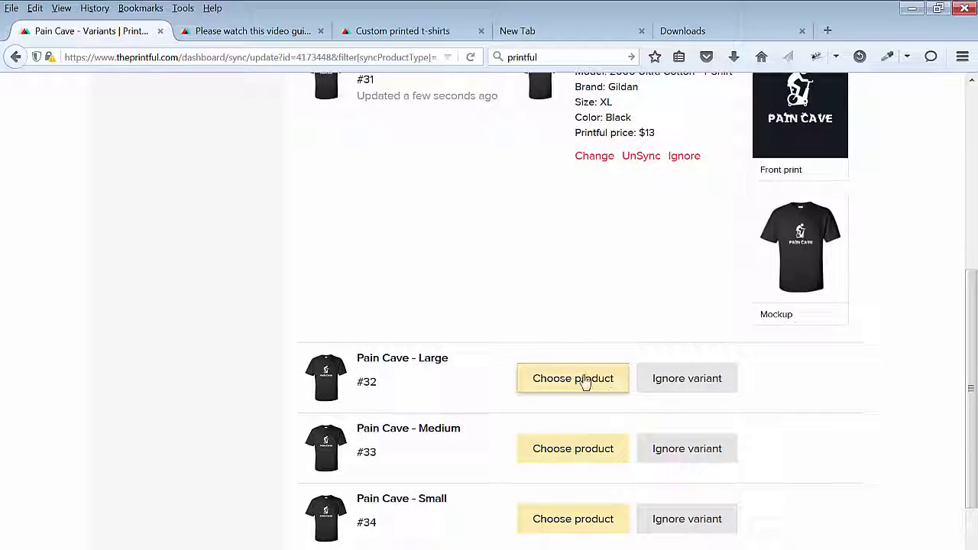
Sync Pain Cave - Large to the black 2000 Ultra Cotton T-Shirt in size L.
left_click(583, 379)
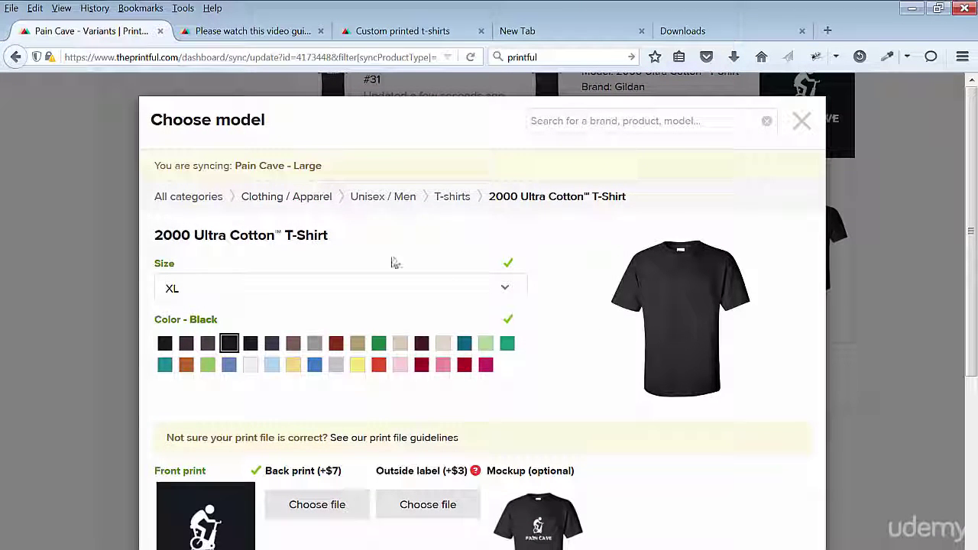
left_click(504, 289)
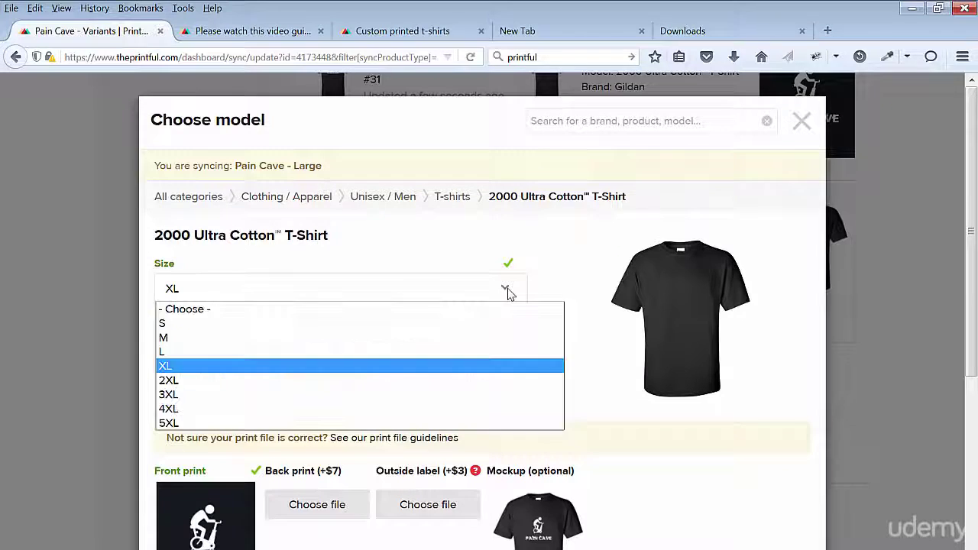
left_click(334, 351)
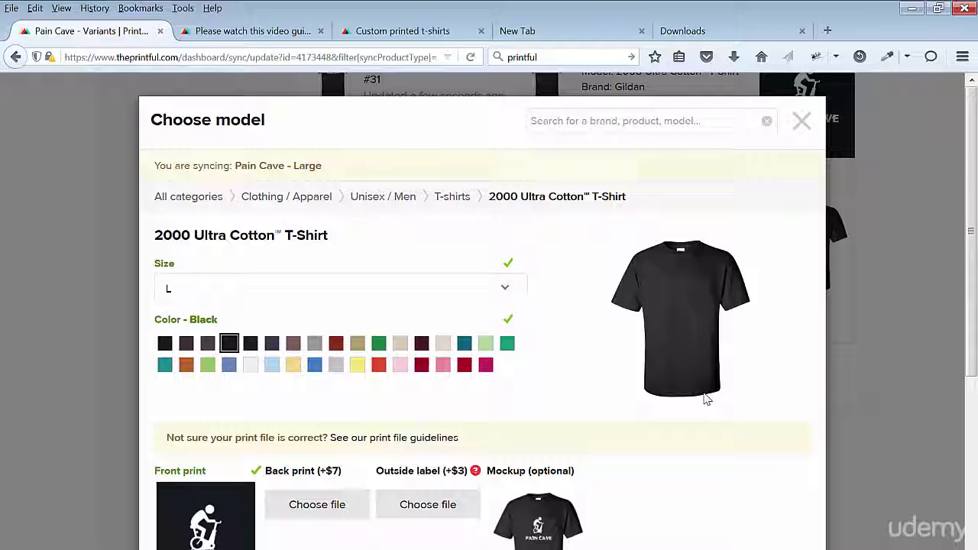
left_click_drag(973, 257, 973, 414)
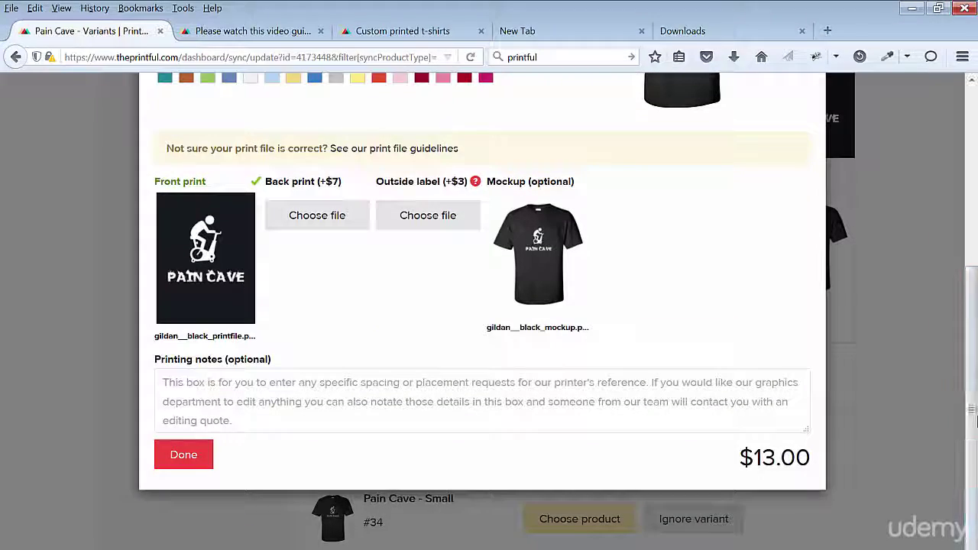
Save the Large variant, then sync Pain Cave - Medium to the black 2000 tee in size M.
left_click(186, 455)
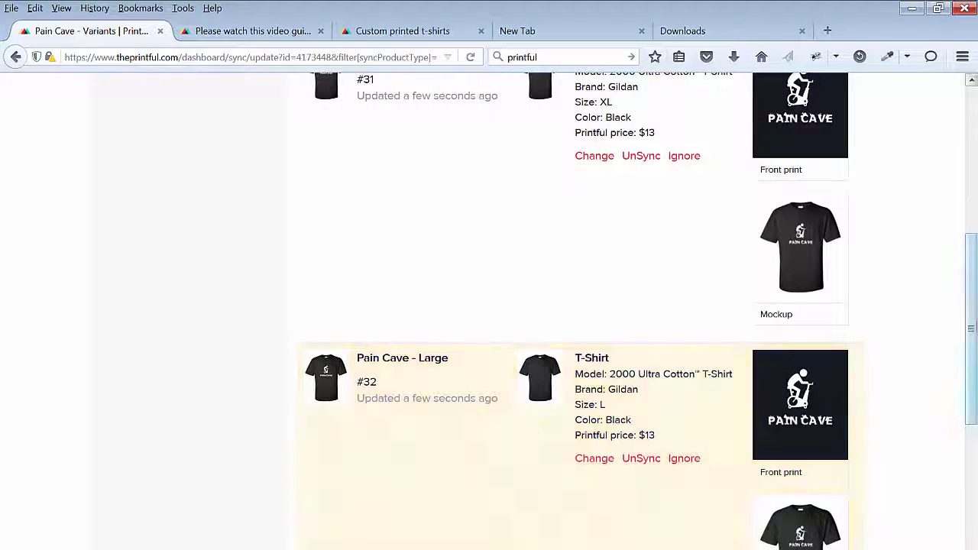
left_click_drag(972, 329, 973, 444)
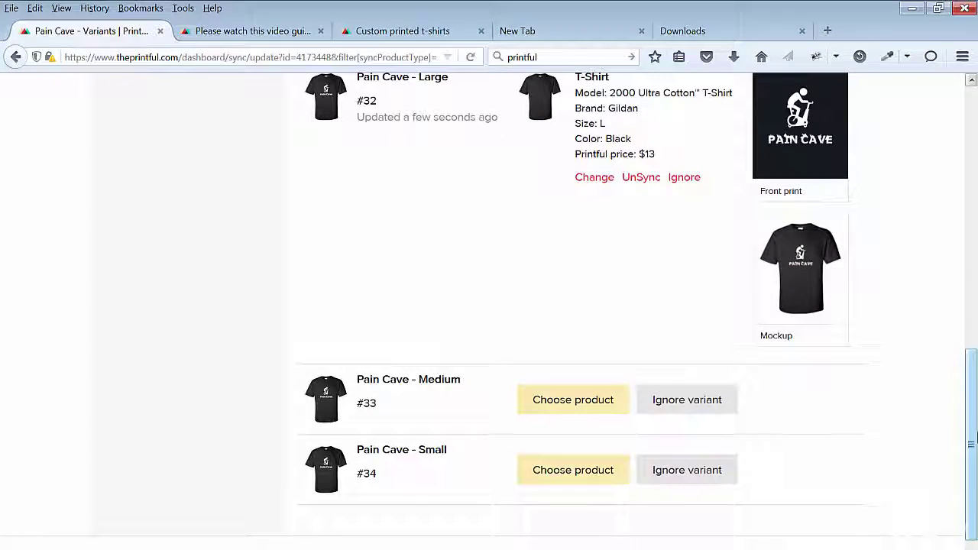
left_click(572, 399)
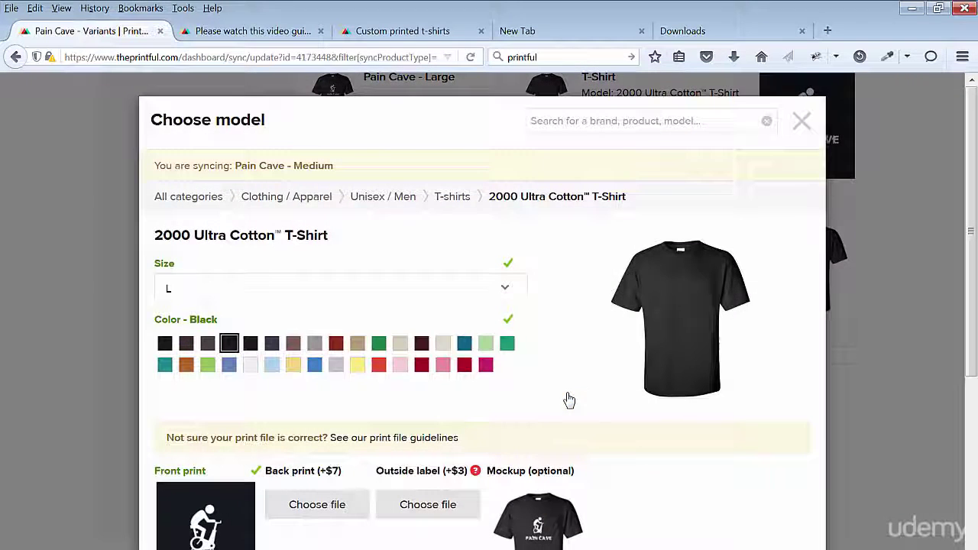
left_click(503, 297)
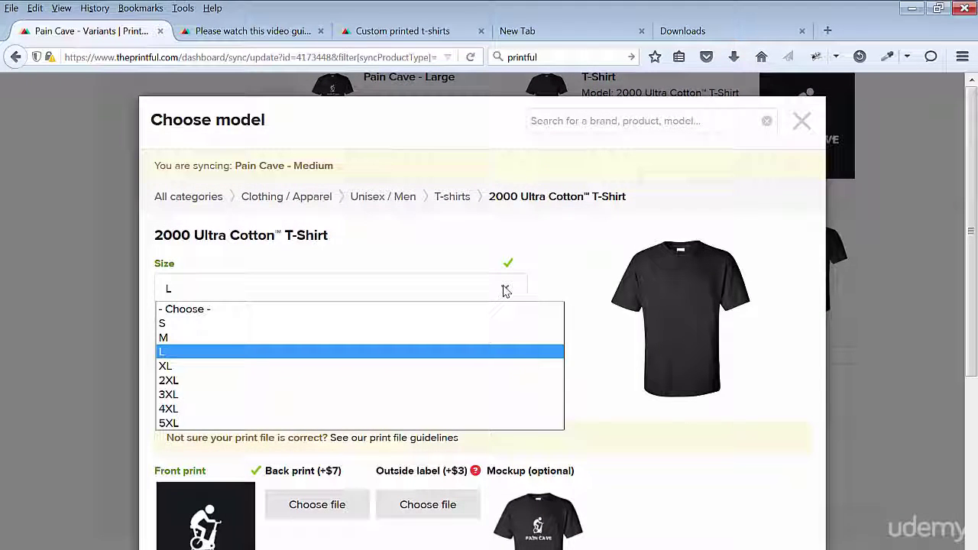
left_click(229, 338)
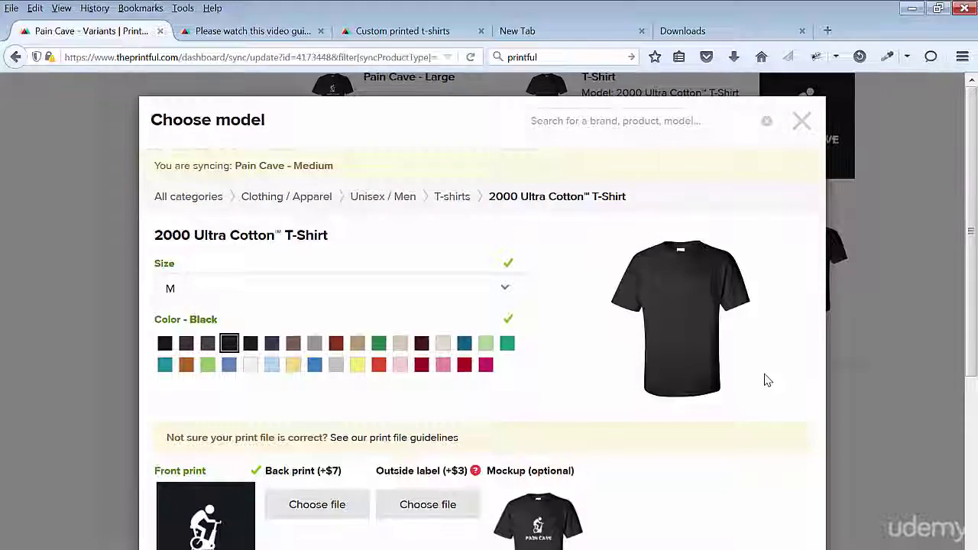
scroll(765, 377, "down", 5)
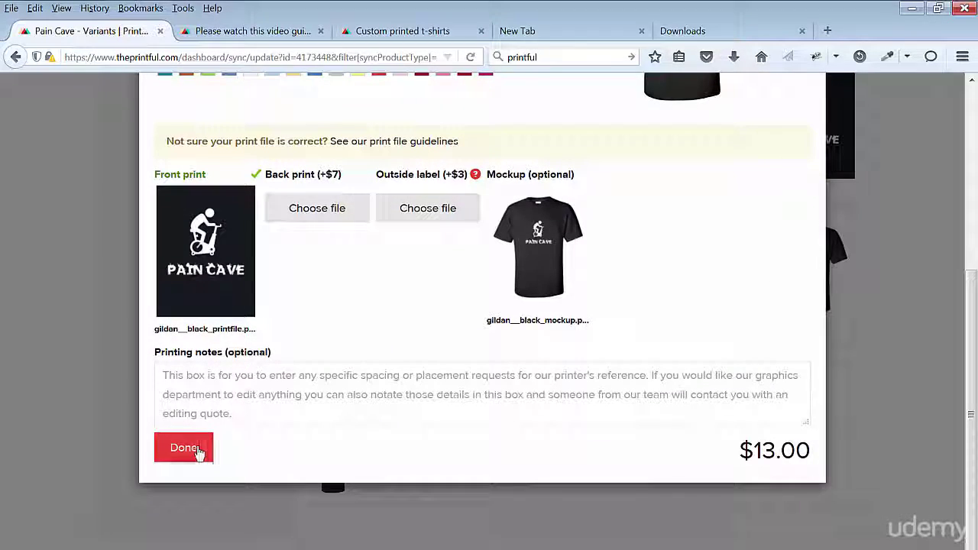
left_click(197, 452)
Sync Pain Cave - Small to the black 2000 Ultra Cotton T-Shirt in size S.
scroll(908, 437, "down", 3)
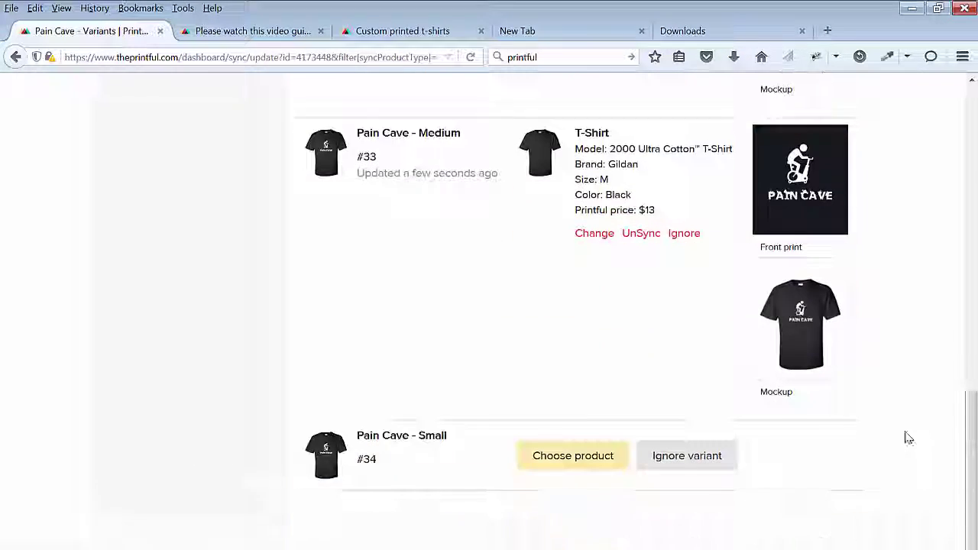
scroll(813, 451, "down", 1)
left_click(577, 411)
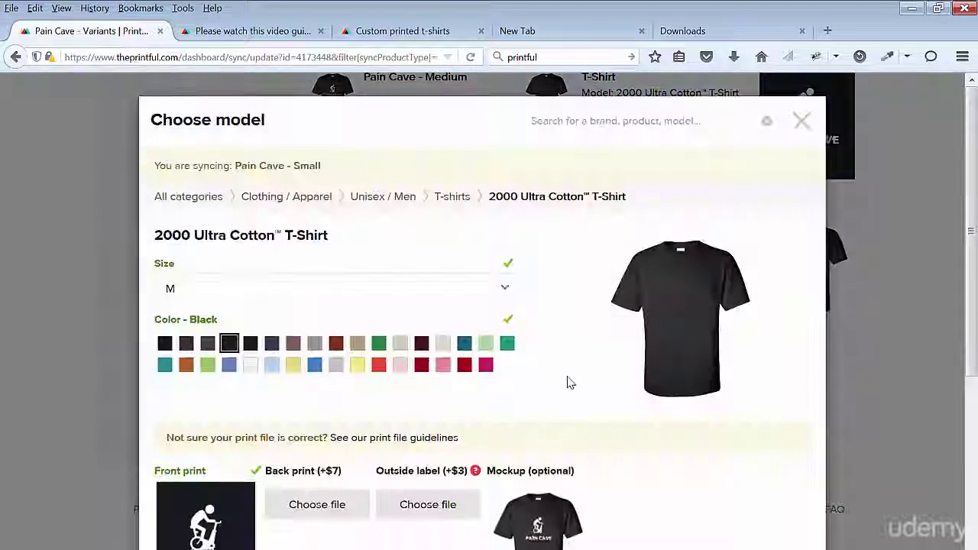
left_click(505, 296)
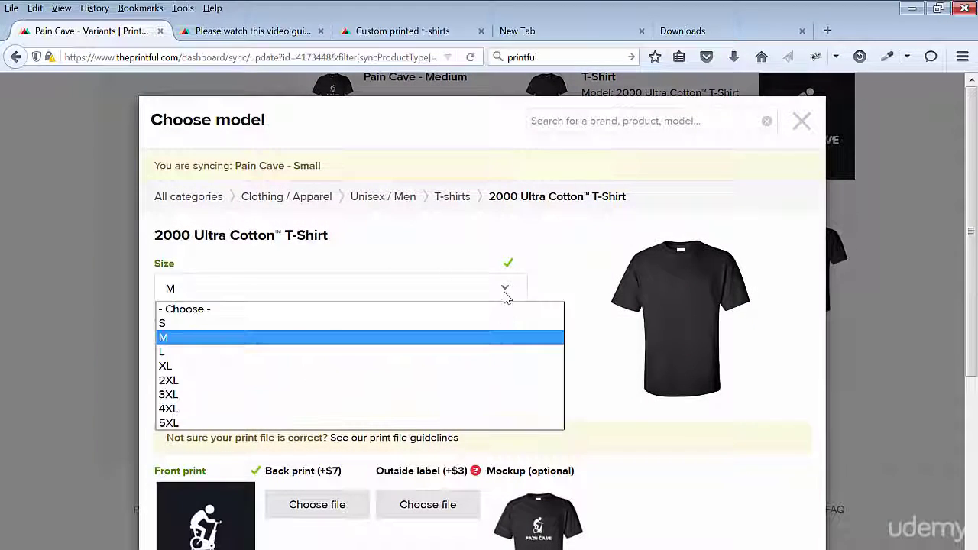
left_click(350, 324)
scroll(642, 413, "down", 5)
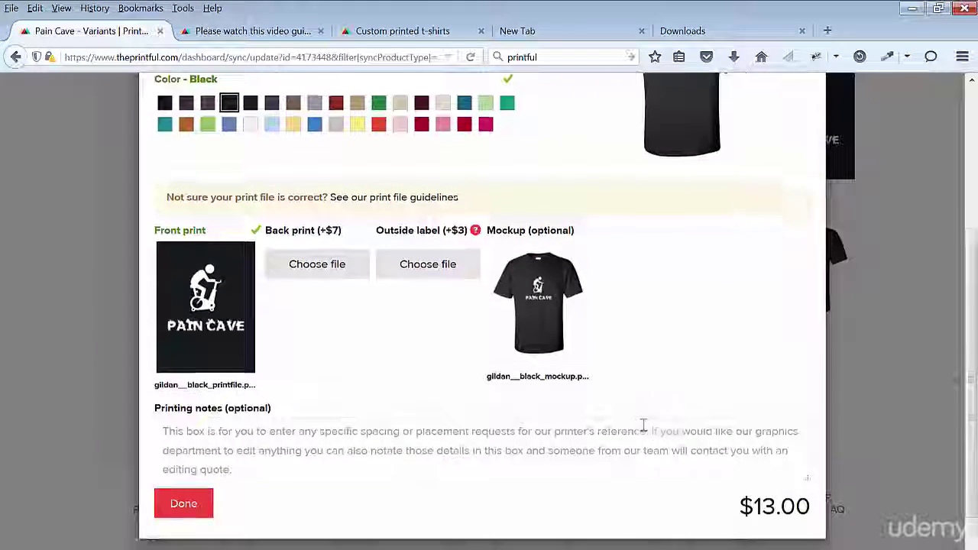
left_click(188, 442)
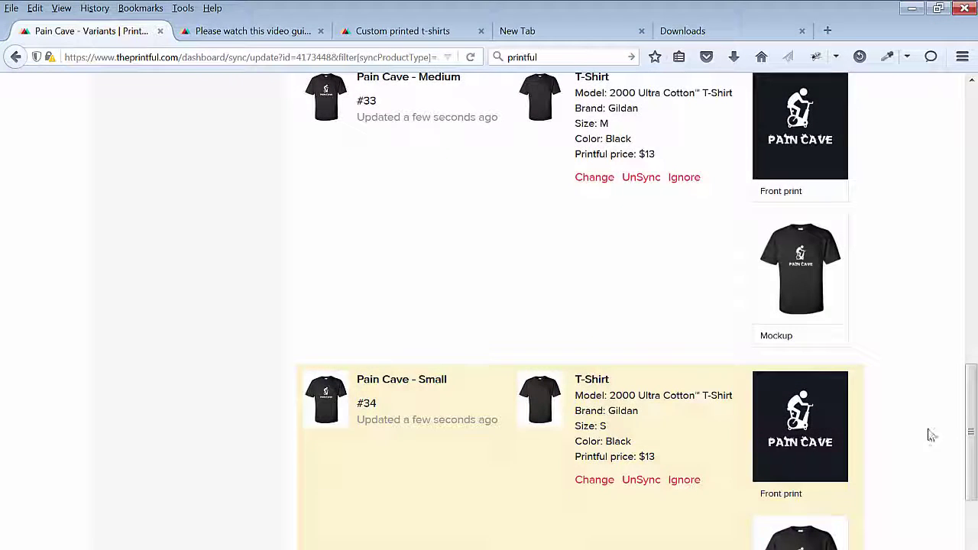
left_click_drag(971, 447, 972, 514)
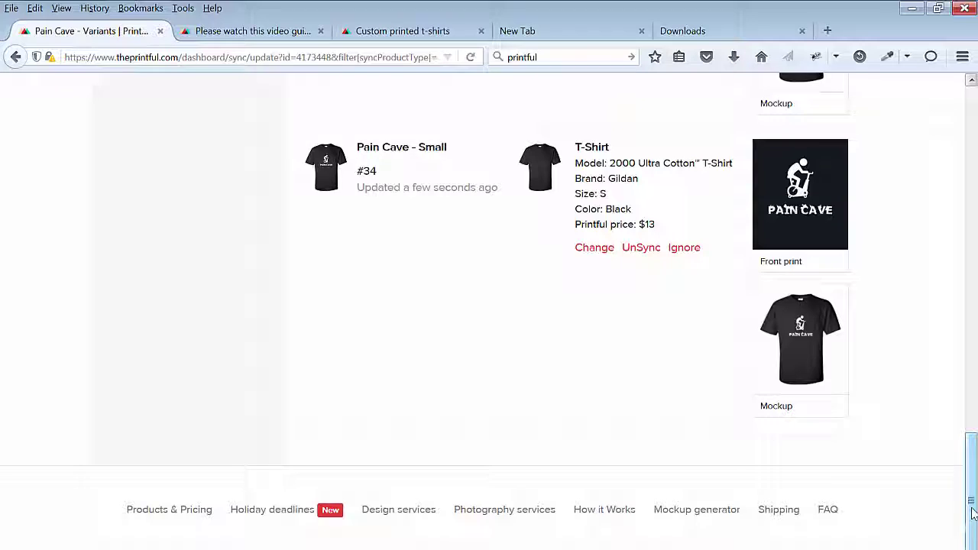
left_click_drag(973, 514, 972, 92)
Return to the ProtechPress product list and refresh data to confirm Pain Cave's 4 synced variants.
left_click(393, 198)
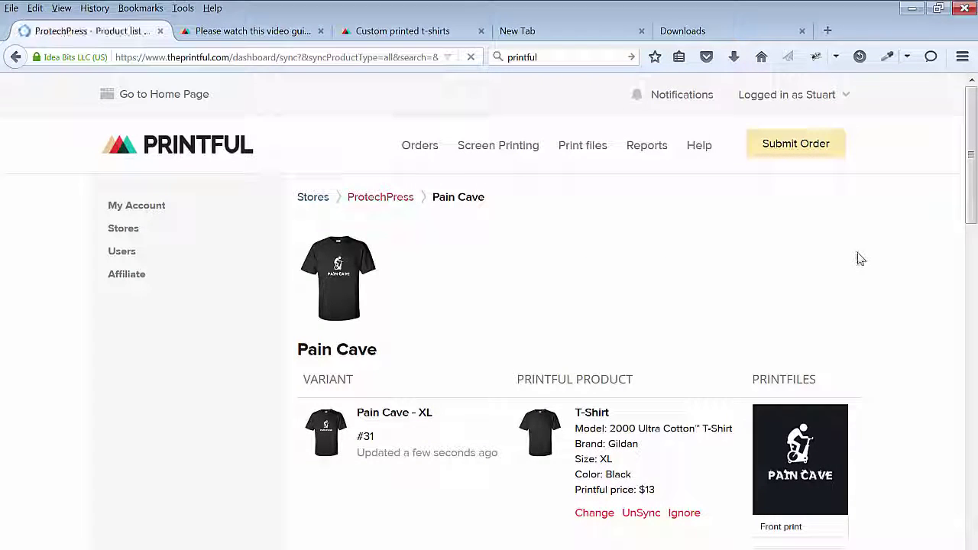
scroll(882, 287, "down", 3)
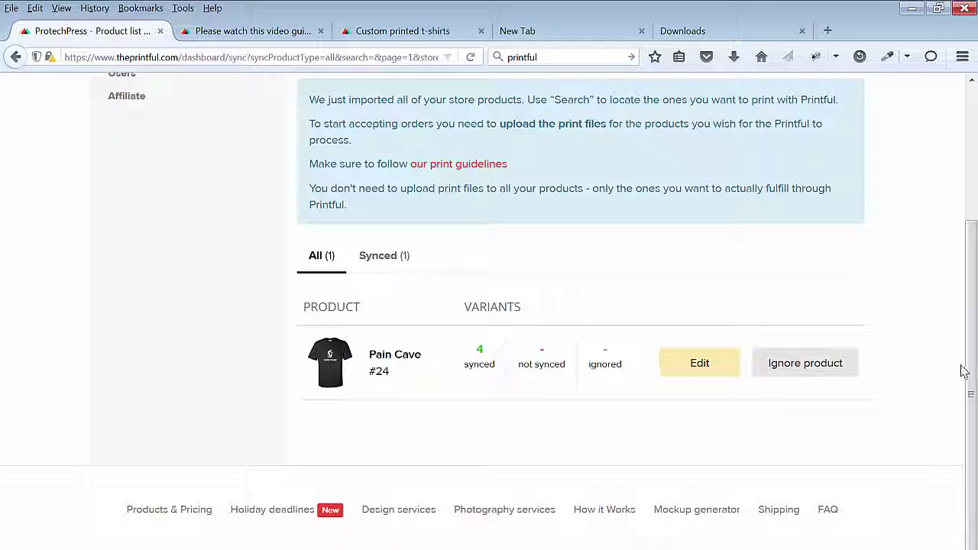
scroll(964, 371, "up", 3)
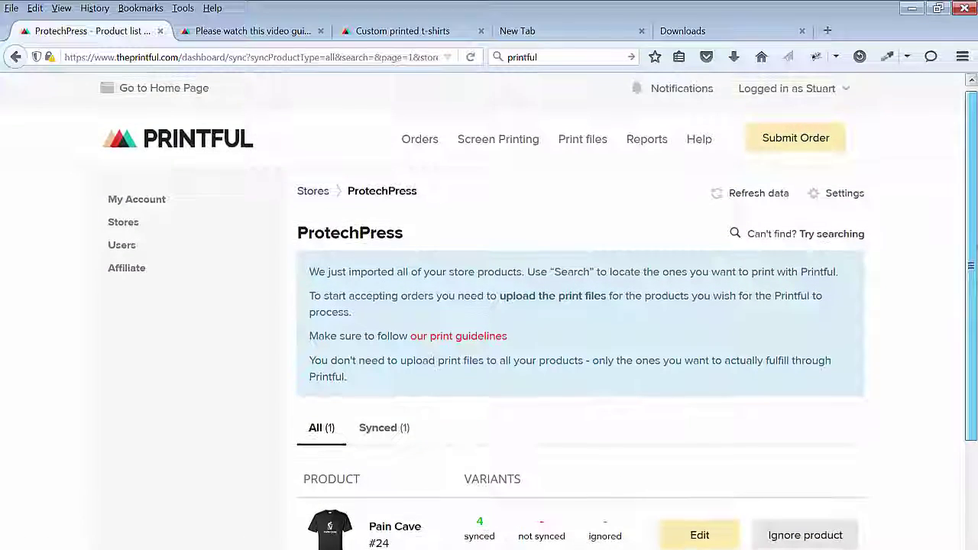
left_click(764, 193)
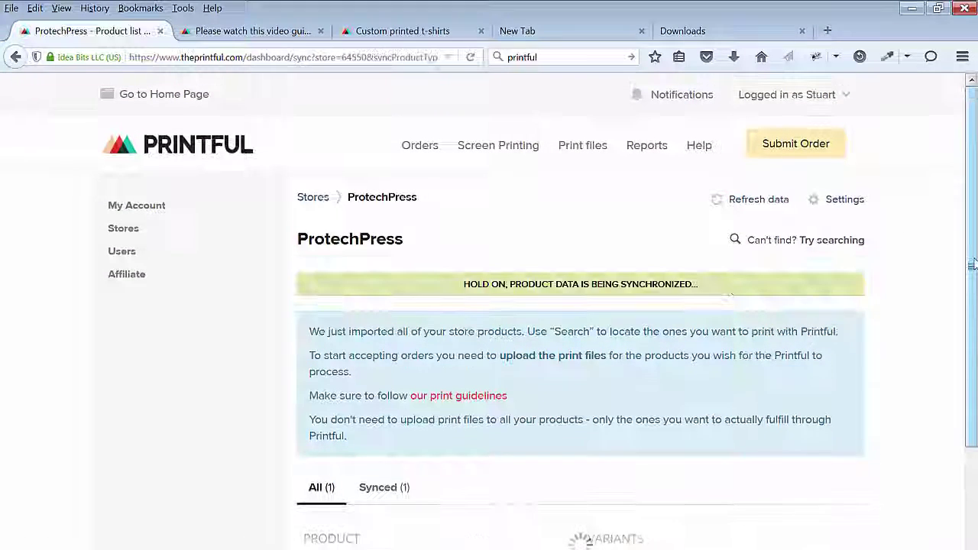
left_click_drag(972, 264, 970, 372)
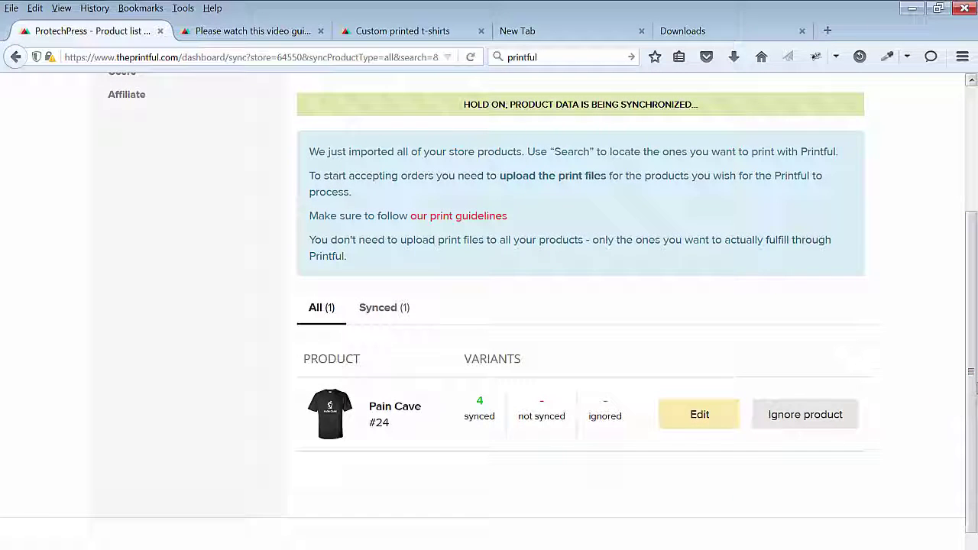